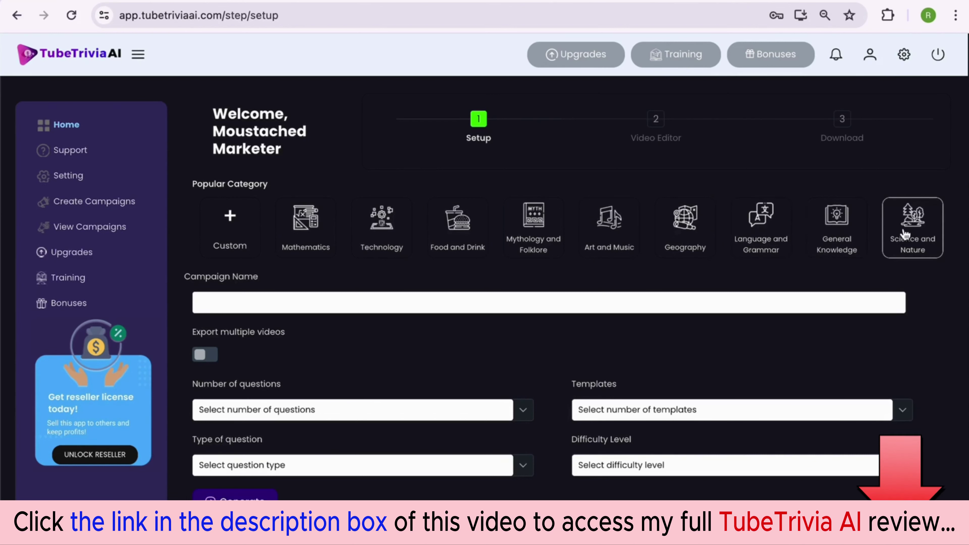
# - Enter the custom category 'Weight loss' and the campaign name 'Weight Loss'
pyautogui.click(230, 227)
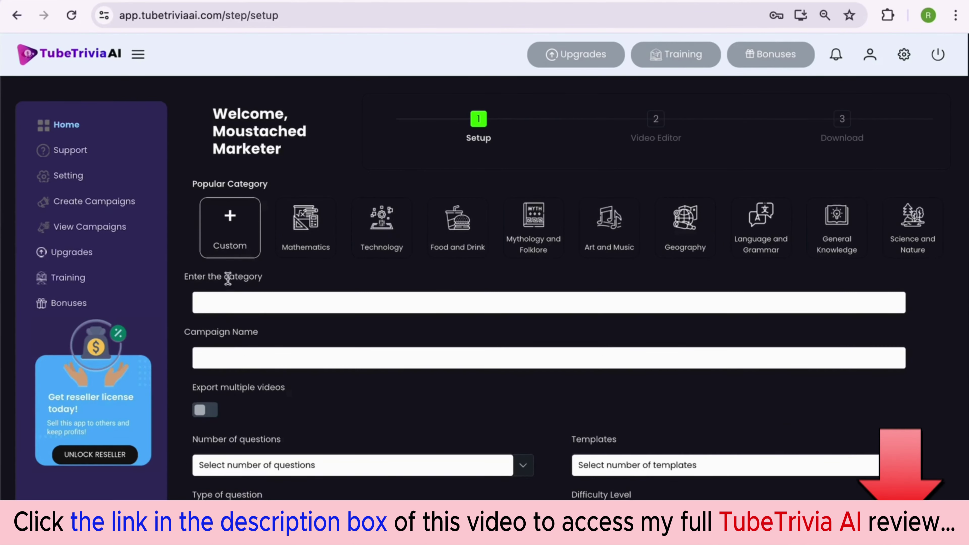
pyautogui.click(213, 306)
pyautogui.write('Weight loss')
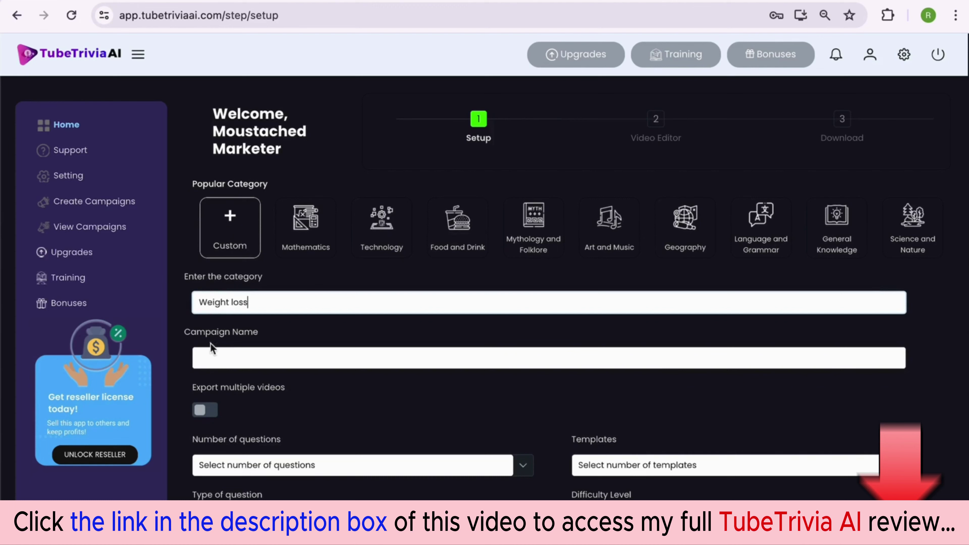
pyautogui.click(210, 361)
pyautogui.write('Weight Loss 1')
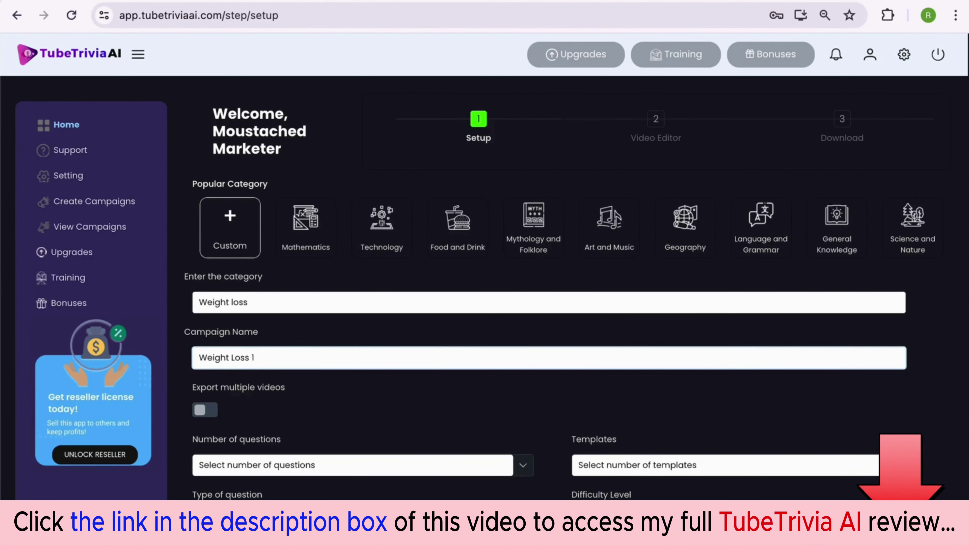
pyautogui.click(243, 228)
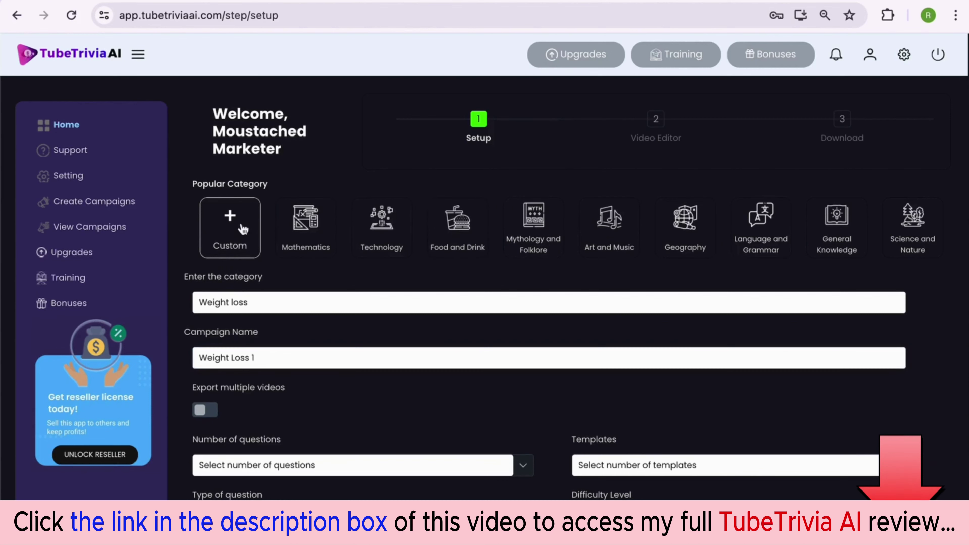
# - Switch the category to General Knowledge and name the campaign 'General Knowledge 1'
pyautogui.click(841, 222)
pyautogui.moveTo(256, 302); pyautogui.dragTo(254, 276)
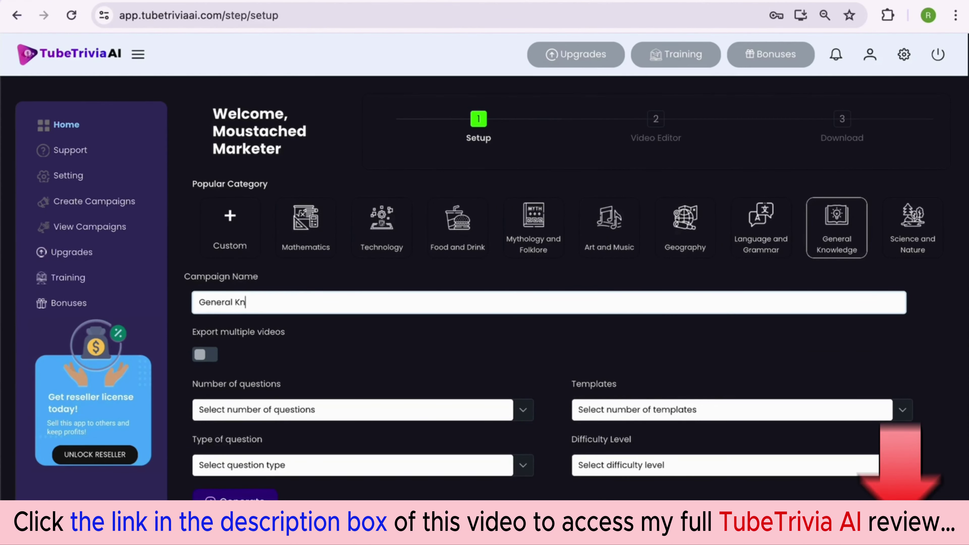
pyautogui.write('1')
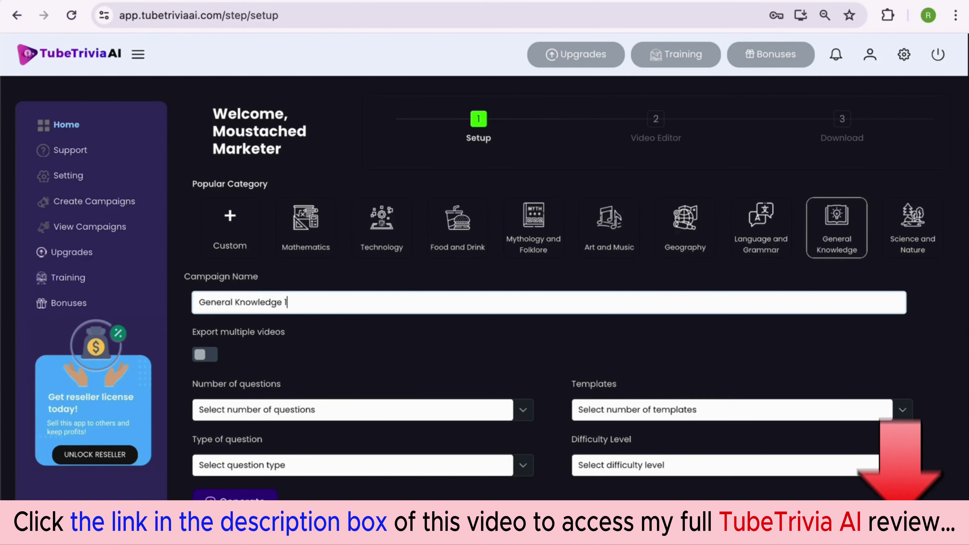
pyautogui.click(213, 351)
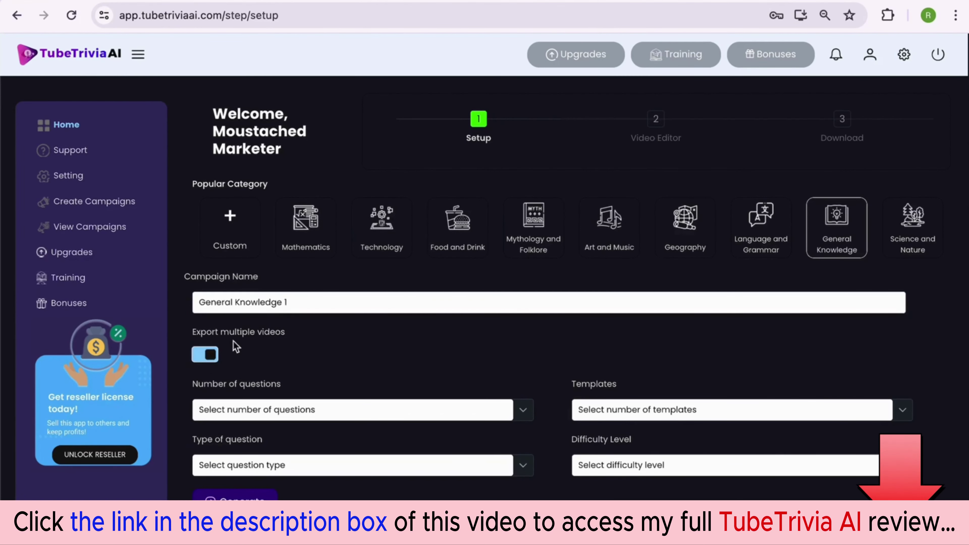
pyautogui.moveTo(221, 332); pyautogui.dragTo(286, 332)
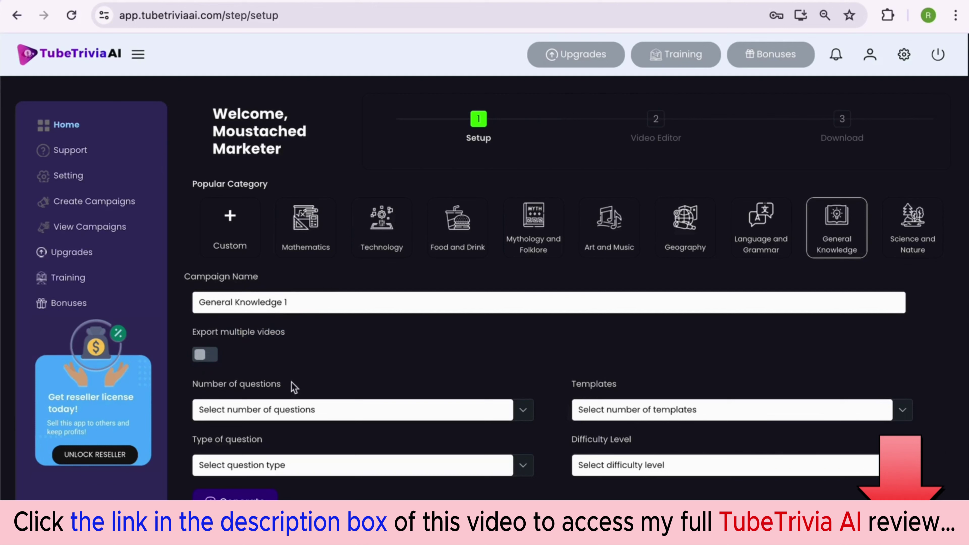
# - Set the quiz to 5 questions and 3 templates
pyautogui.click(289, 416)
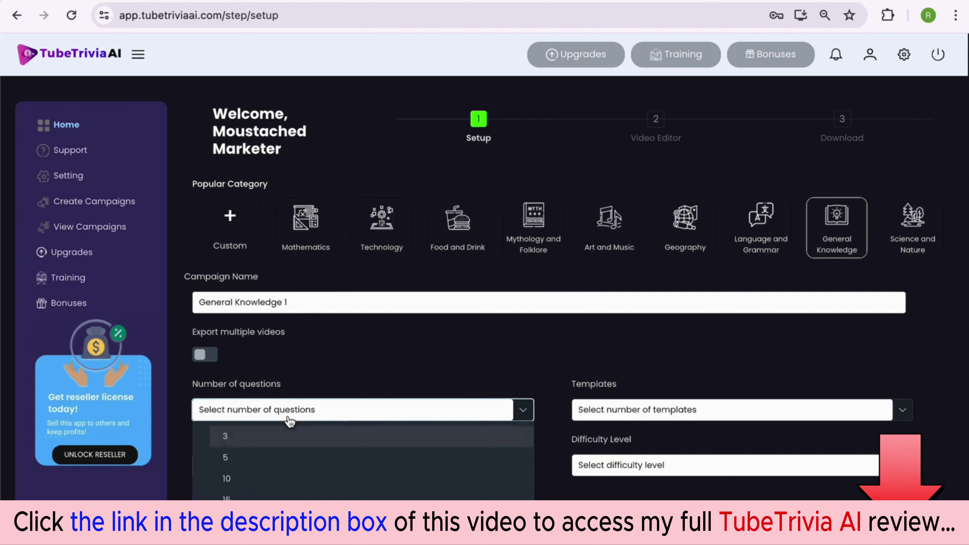
pyautogui.click(247, 462)
pyautogui.click(618, 408)
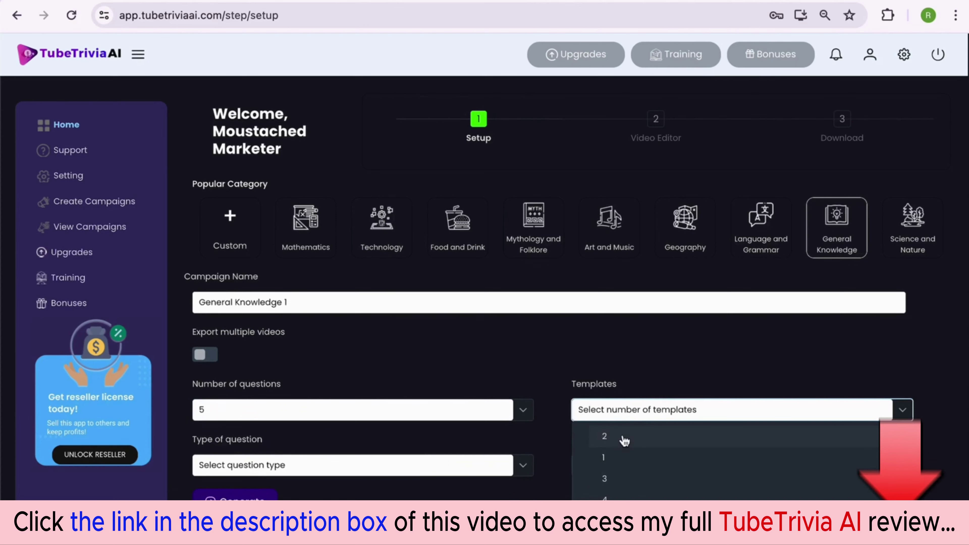
pyautogui.click(614, 477)
pyautogui.scroll(-1, 412, 339)
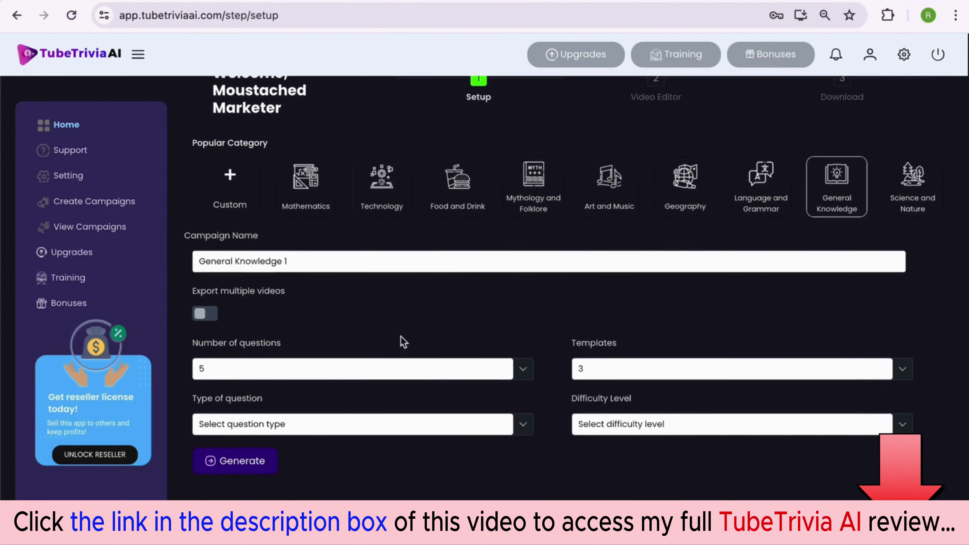
# - Choose the Option A,B,C question type and Easy difficulty
pyautogui.click(329, 431)
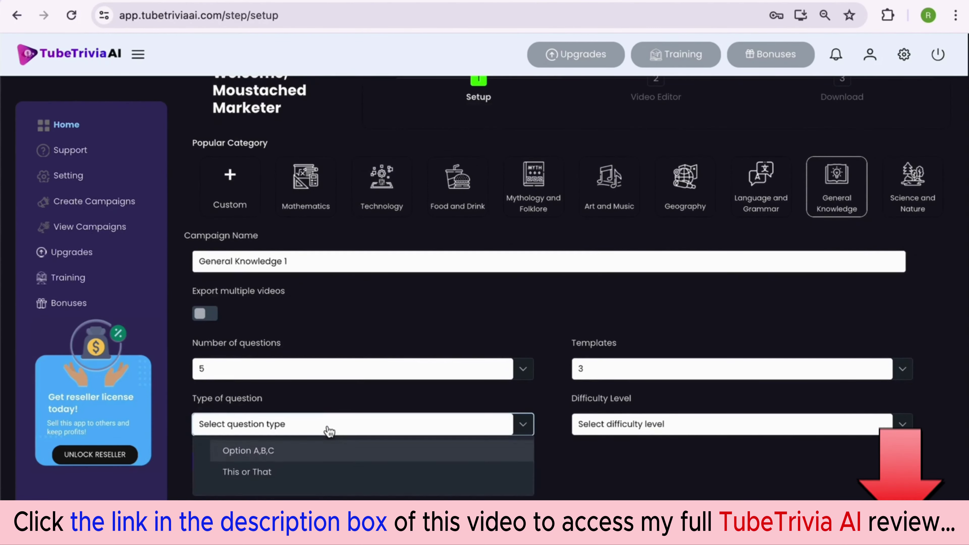
pyautogui.click(283, 453)
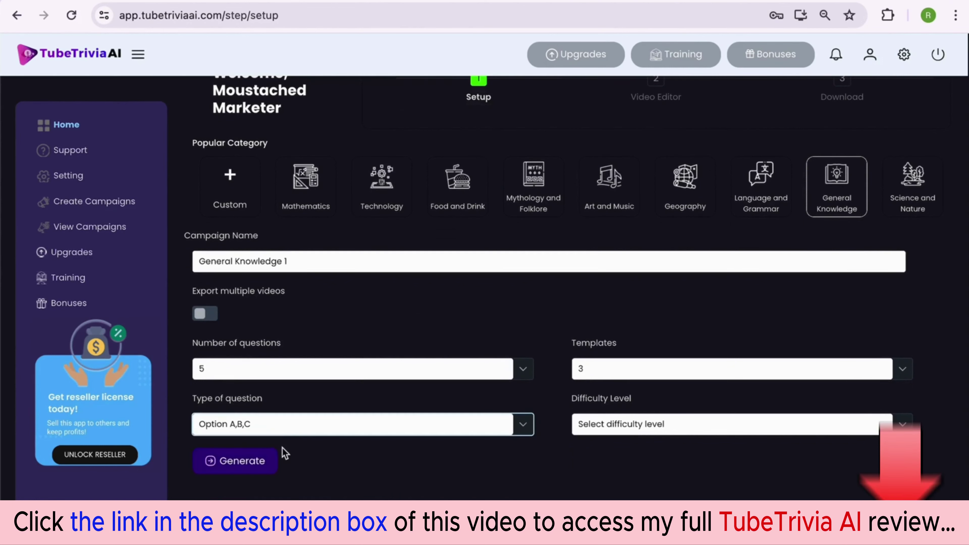
pyautogui.click(287, 430)
pyautogui.click(264, 472)
pyautogui.click(253, 426)
pyautogui.click(260, 451)
pyautogui.click(489, 469)
pyautogui.click(632, 428)
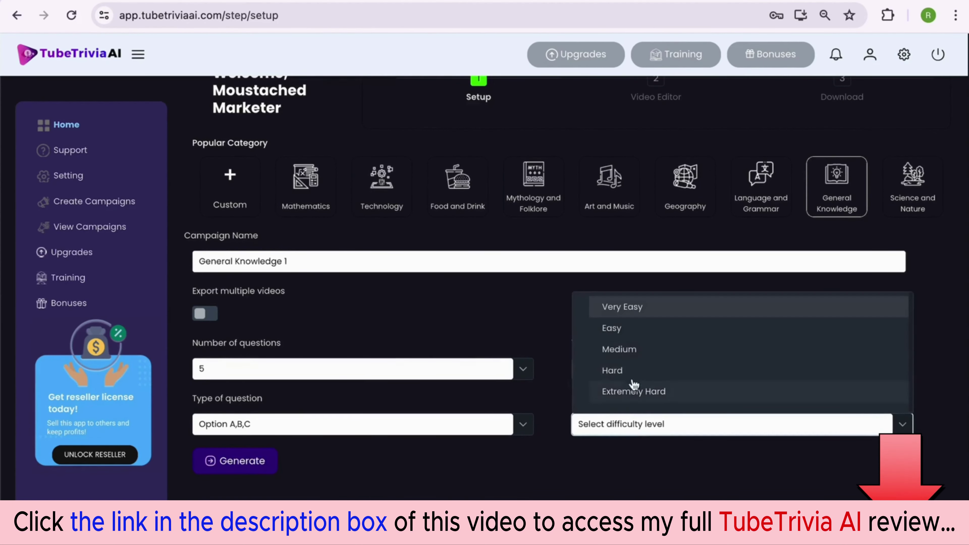
pyautogui.click(635, 332)
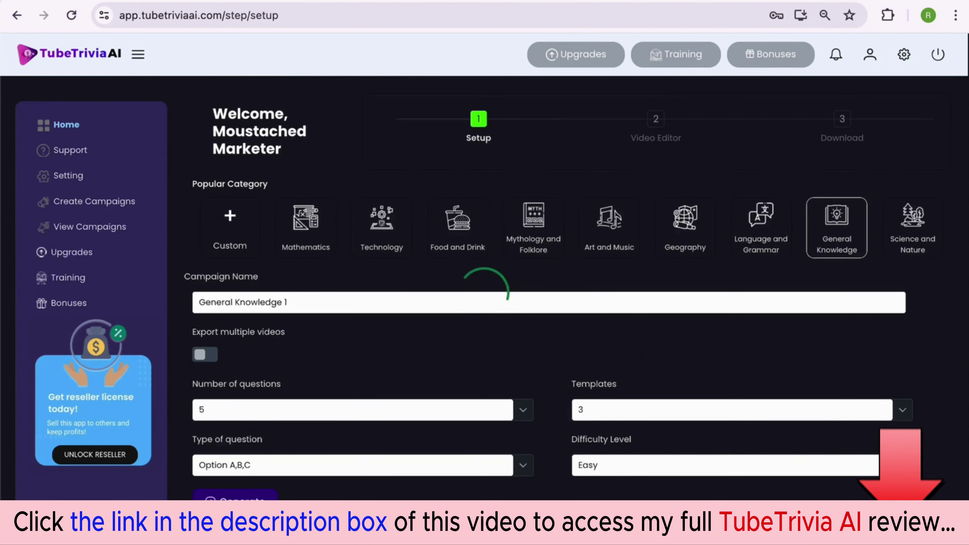
# - Compare the questions generated in Template1, Template2 and Template3
pyautogui.click(184, 216)
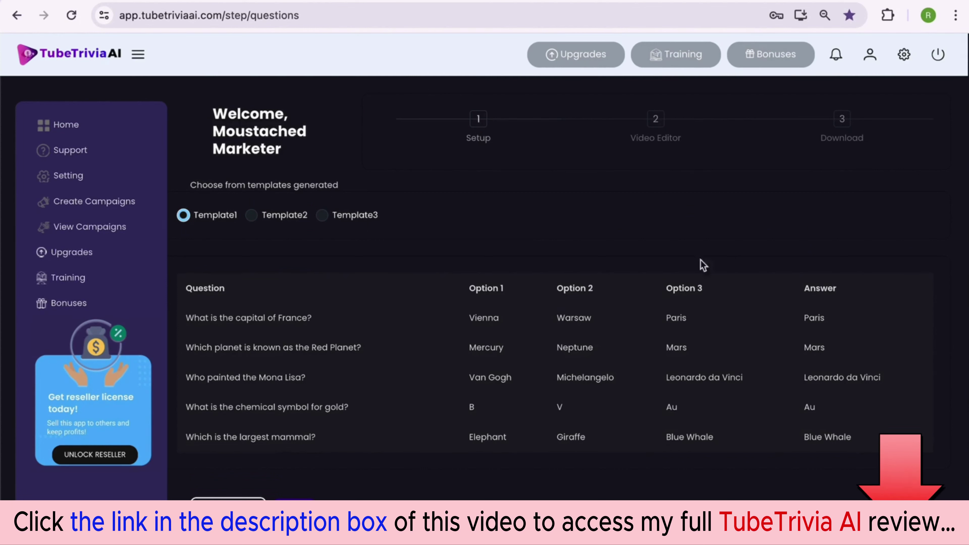
pyautogui.moveTo(802, 297); pyautogui.dragTo(841, 294)
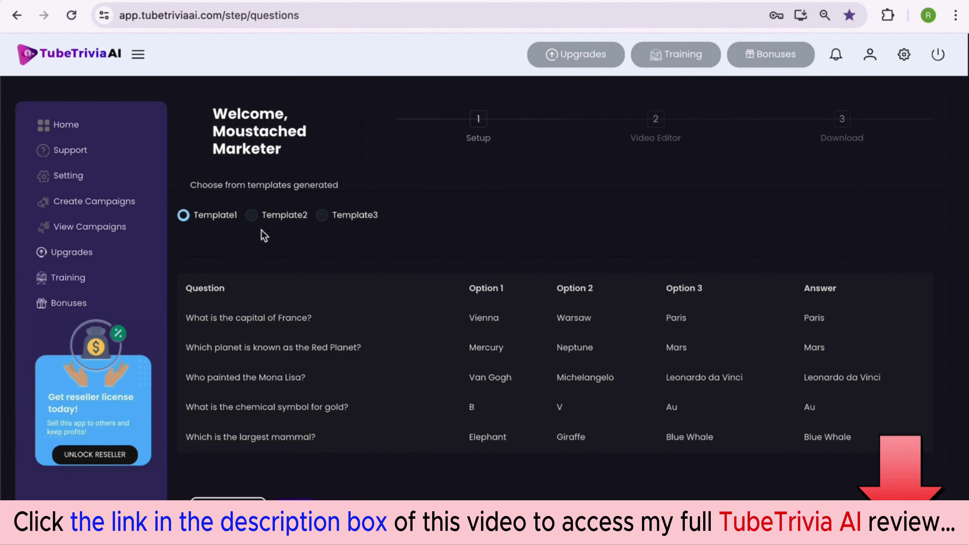
pyautogui.click(252, 215)
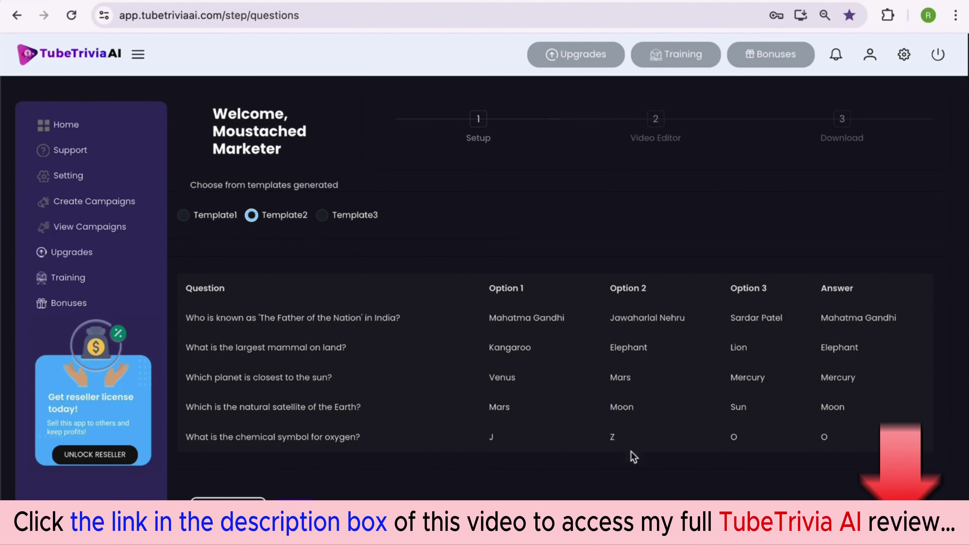
pyautogui.click(323, 216)
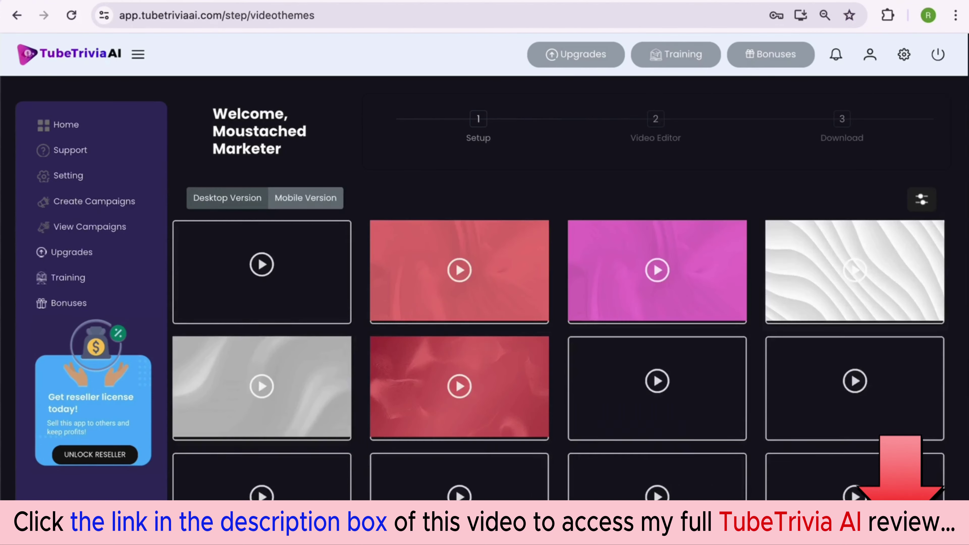
# - Show the Mobile Version themes and play a preview of the teal swirl background
pyautogui.scroll(-3, 326, 272)
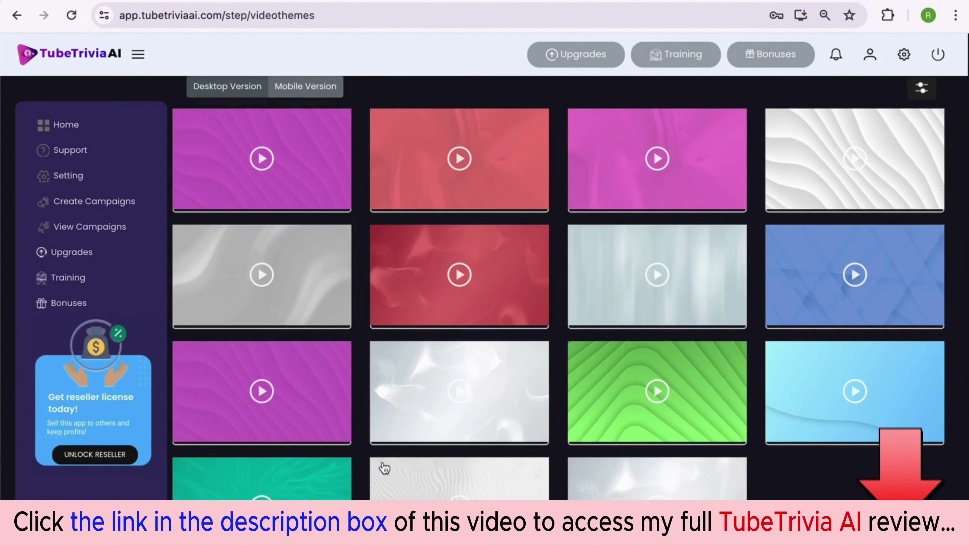
pyautogui.scroll(3, 427, 252)
pyautogui.click(281, 188)
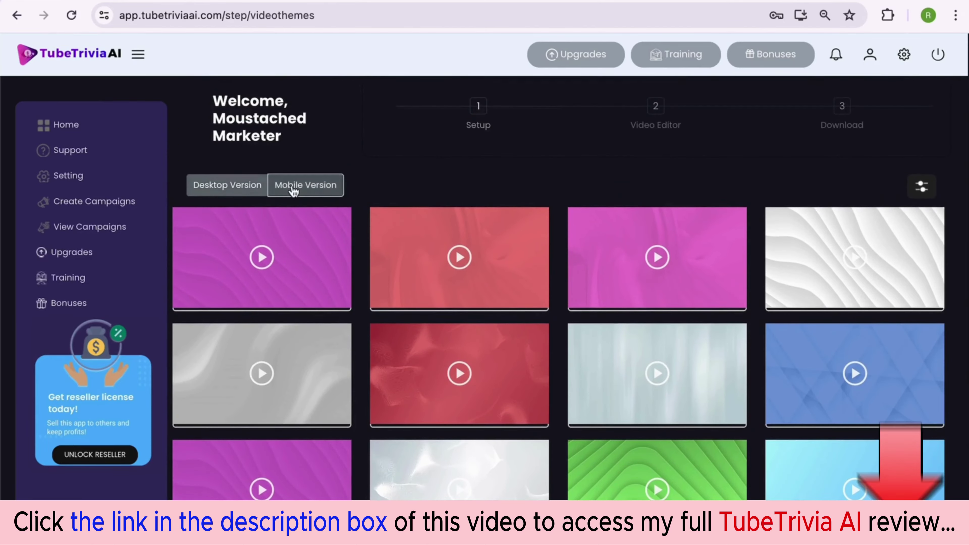
pyautogui.scroll(-15, 350, 353)
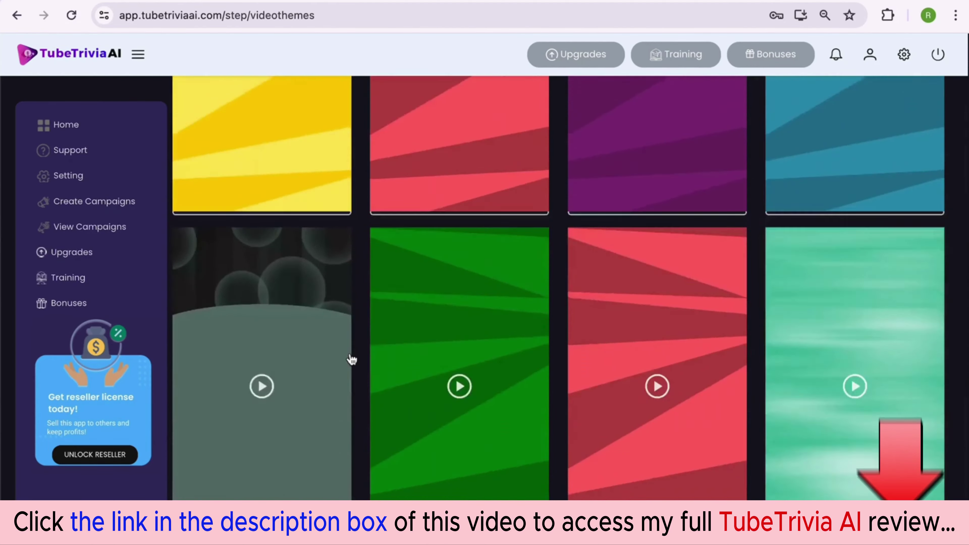
pyautogui.scroll(15, 351, 359)
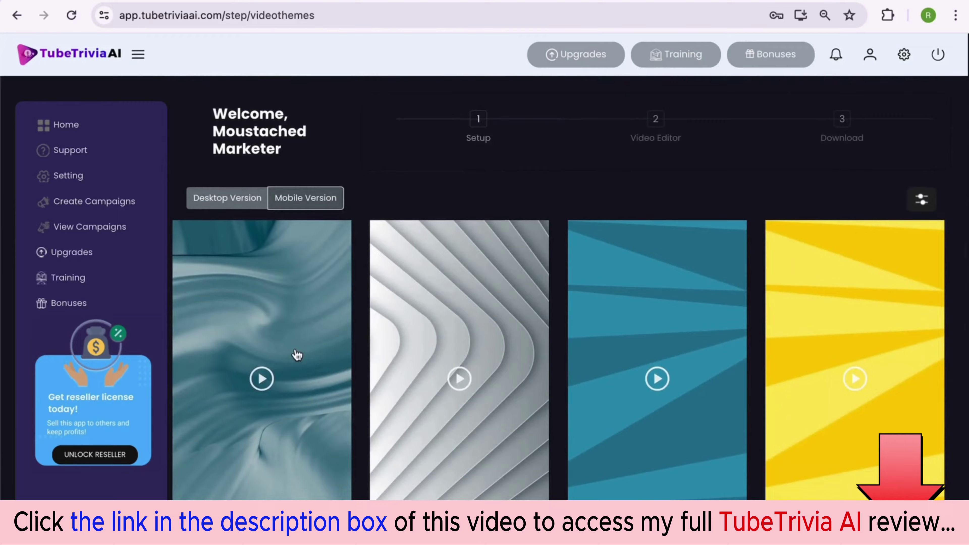
pyautogui.click(298, 355)
pyautogui.click(383, 446)
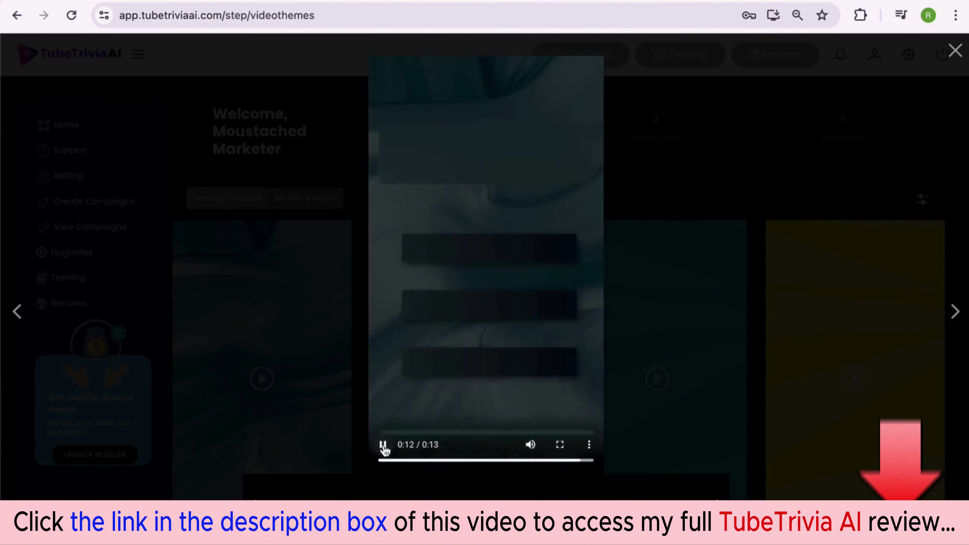
# - Step through several other theme previews, including the yellow one, then close the lightbox
pyautogui.click(955, 310)
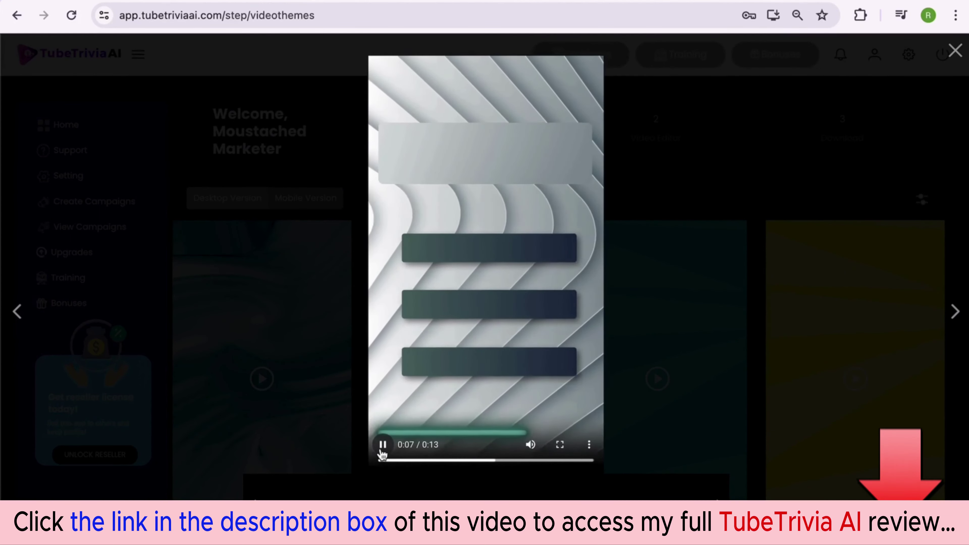
pyautogui.click(955, 310)
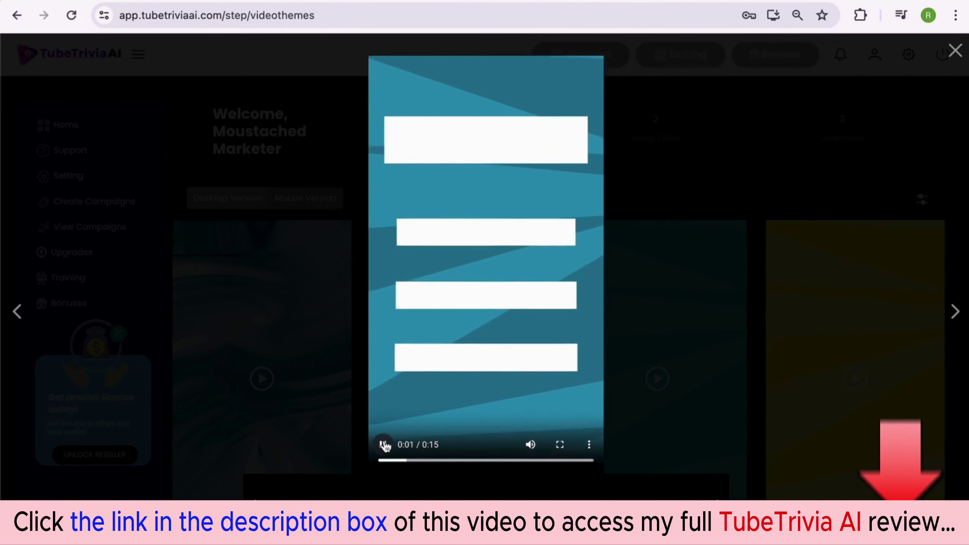
pyautogui.press('Right')
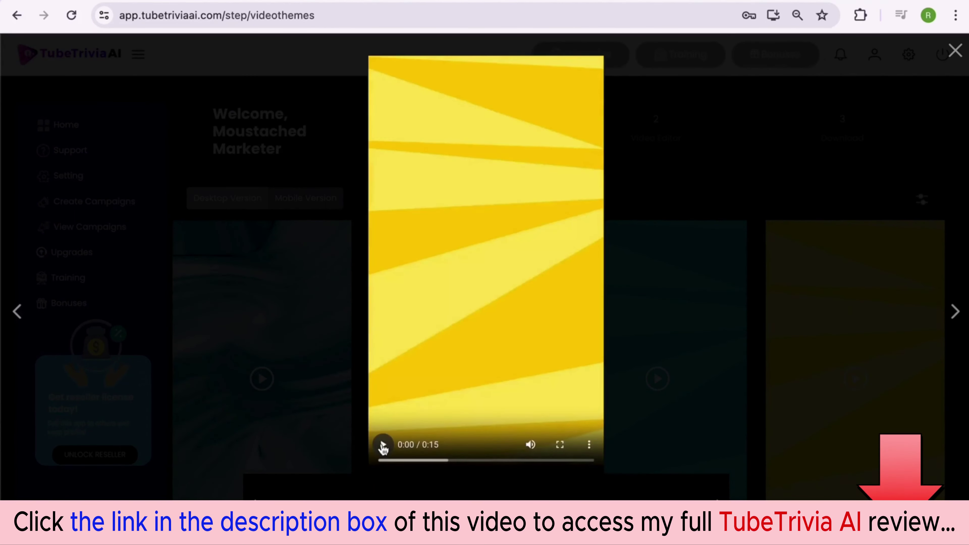
pyautogui.click(383, 445)
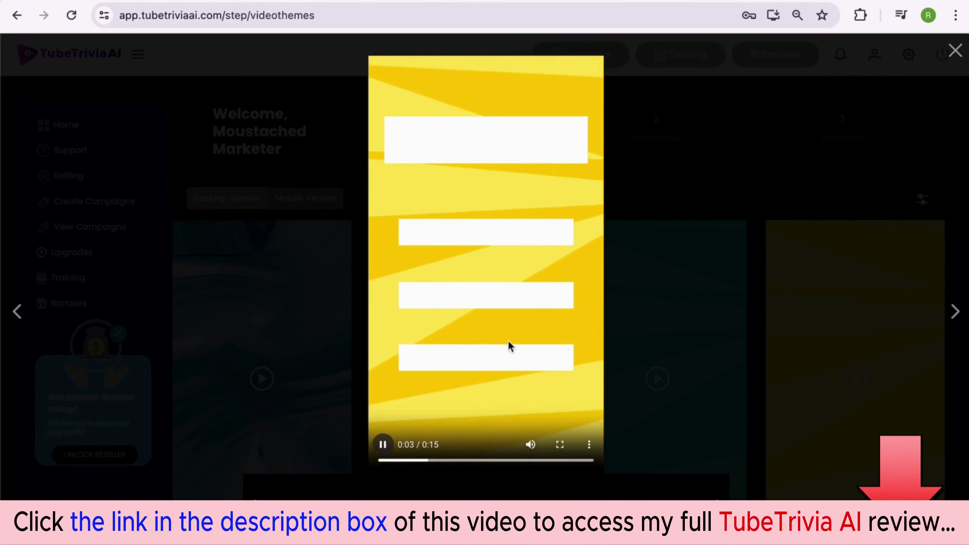
pyautogui.click(955, 311)
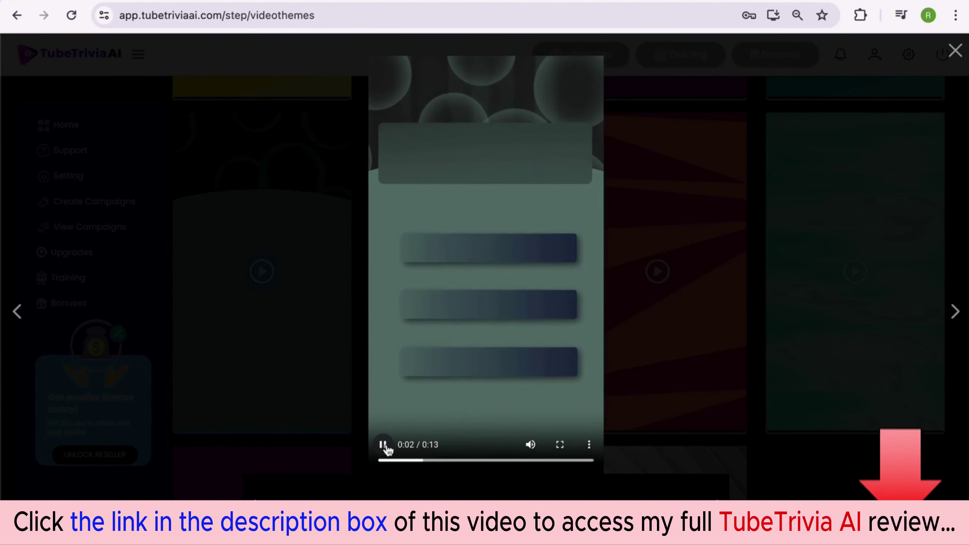
pyautogui.click(955, 51)
# - Replay the teal swirl theme preview and close it
pyautogui.scroll(-6, 381, 299)
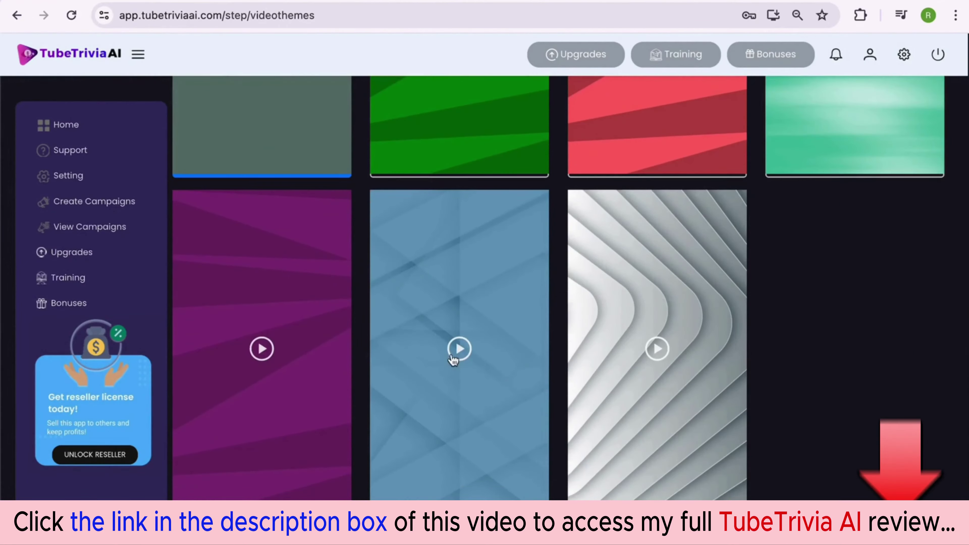
pyautogui.scroll(15, 454, 356)
pyautogui.scroll(5, 453, 360)
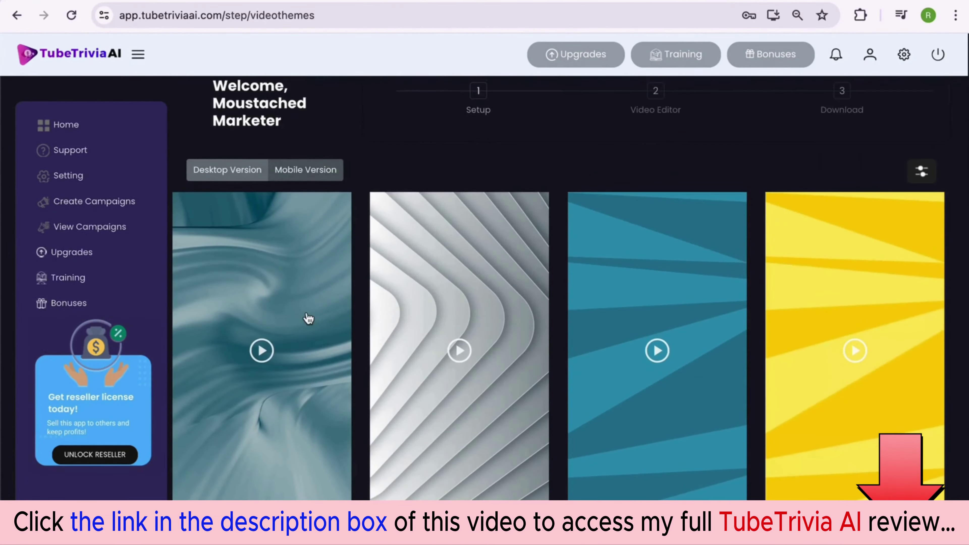
pyautogui.click(307, 318)
pyautogui.click(383, 445)
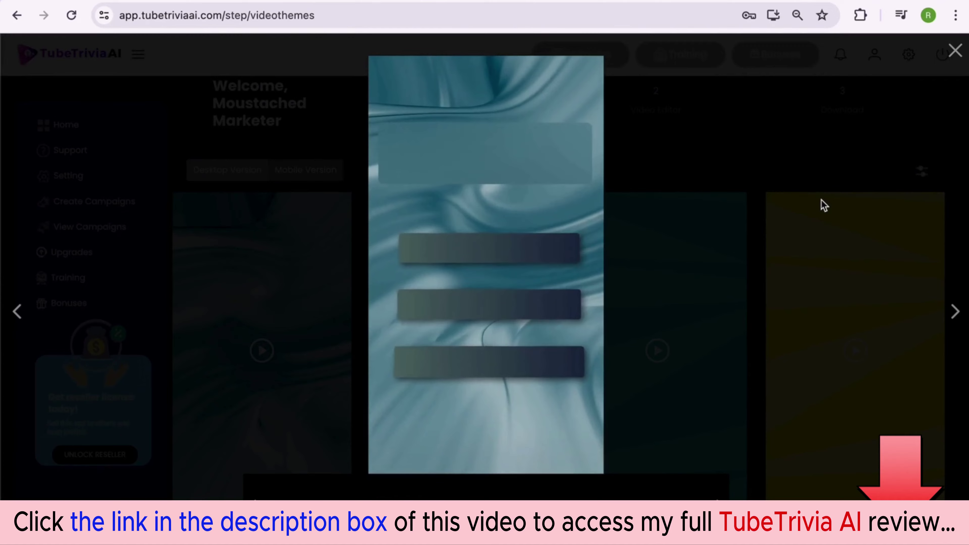
pyautogui.click(821, 199)
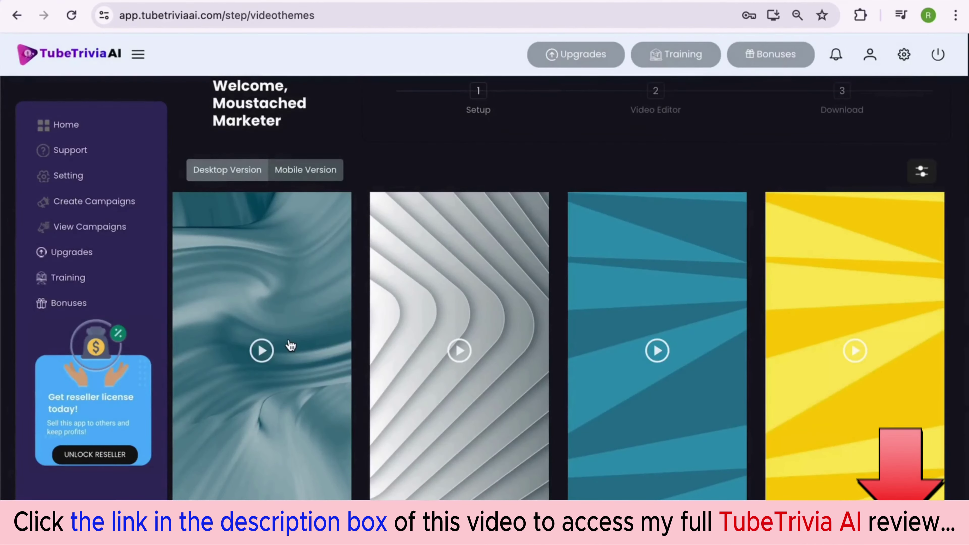
pyautogui.scroll(-10, 289, 343)
# - Play the quiz preview and select the ocean question and its Atlantic, Pacific, Indian answers
pyautogui.click(193, 424)
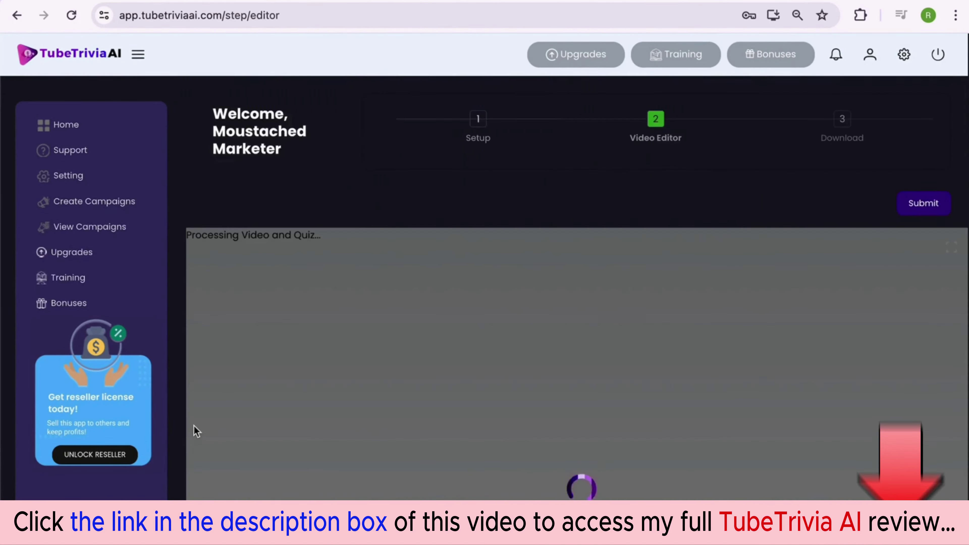
pyautogui.scroll(-2, 515, 211)
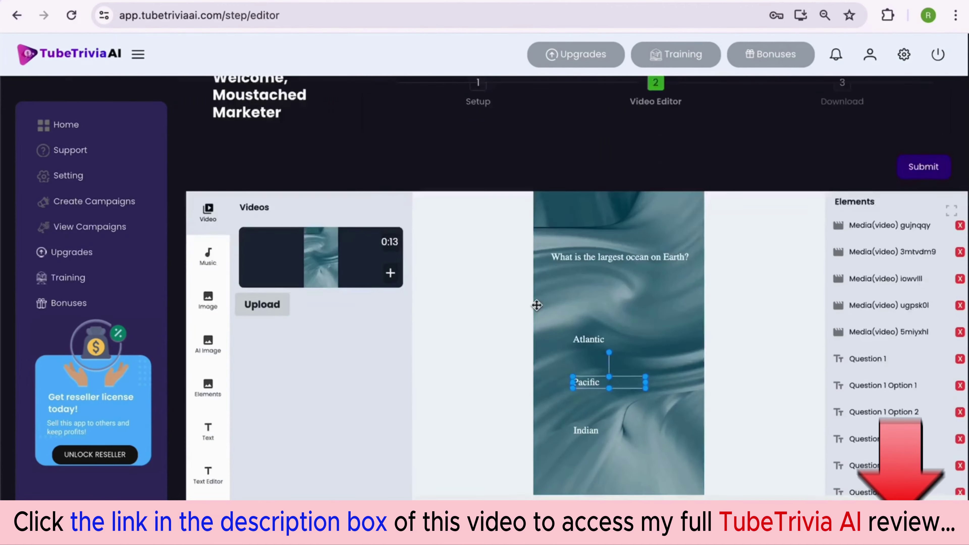
pyautogui.click(440, 462)
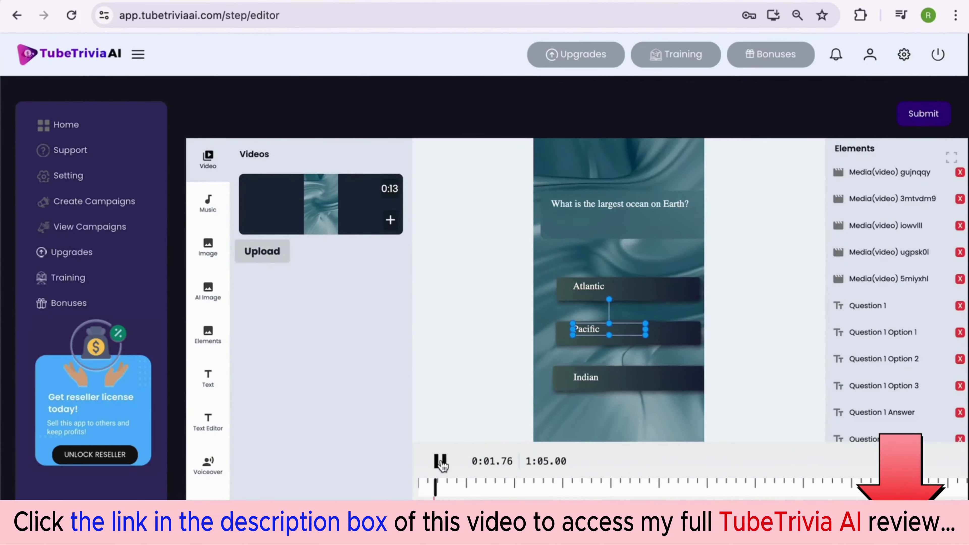
pyautogui.click(602, 187)
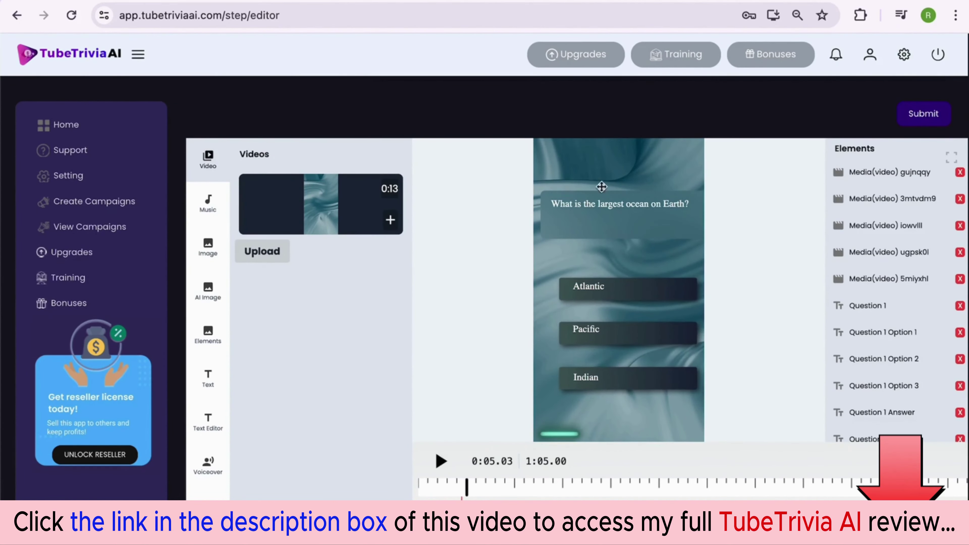
pyautogui.click(585, 206)
pyautogui.click(587, 288)
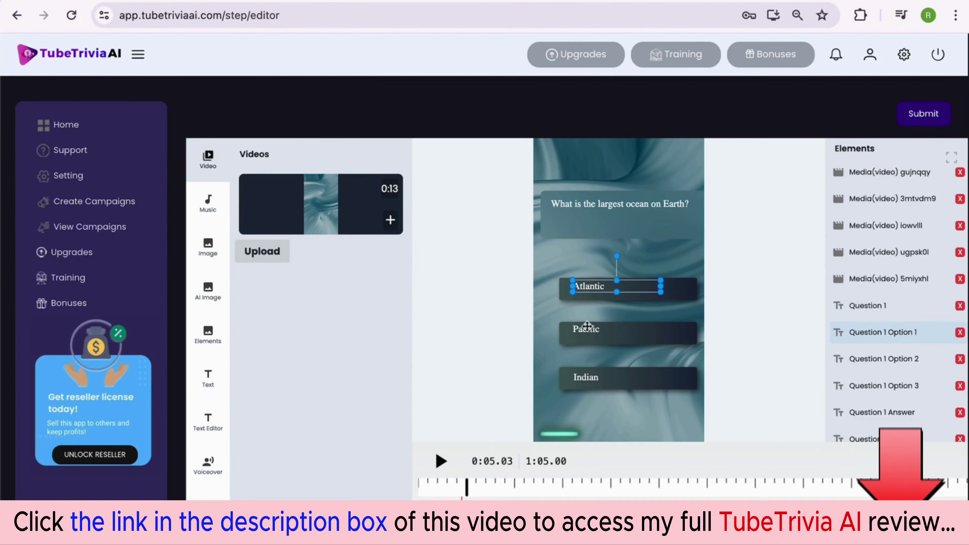
pyautogui.click(588, 330)
pyautogui.click(586, 378)
pyautogui.click(598, 203)
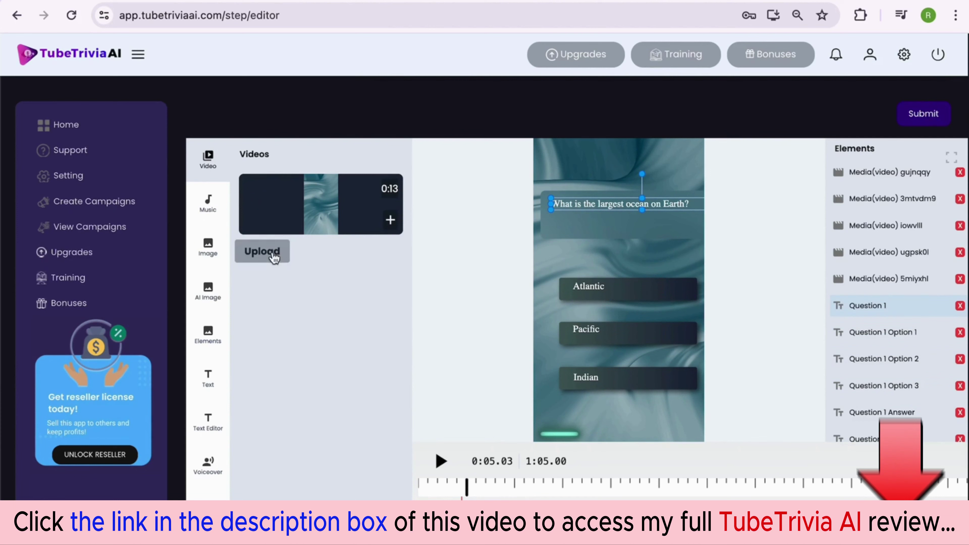
# - Keep the background music volume at High
pyautogui.click(208, 200)
pyautogui.click(277, 195)
pyautogui.click(301, 229)
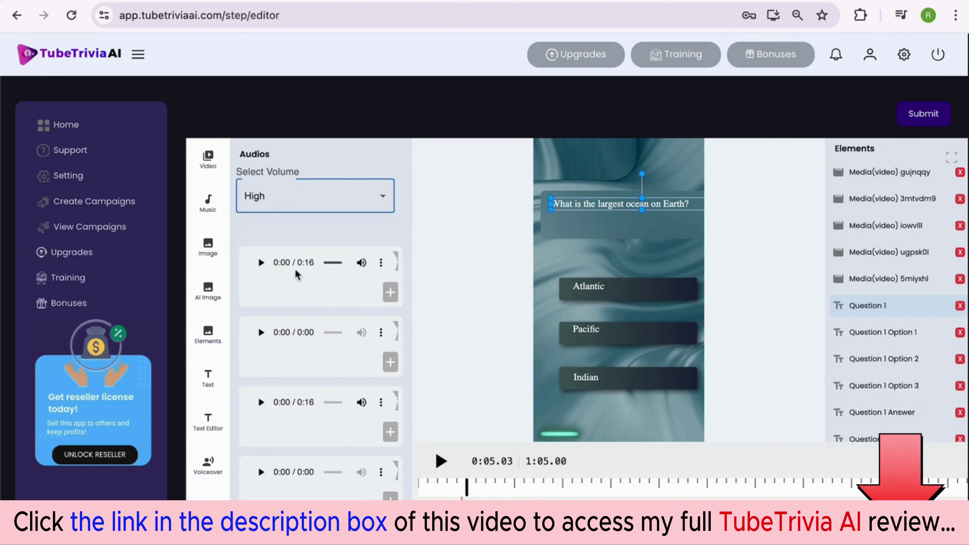
pyautogui.scroll(-5, 297, 353)
pyautogui.scroll(-3, 296, 353)
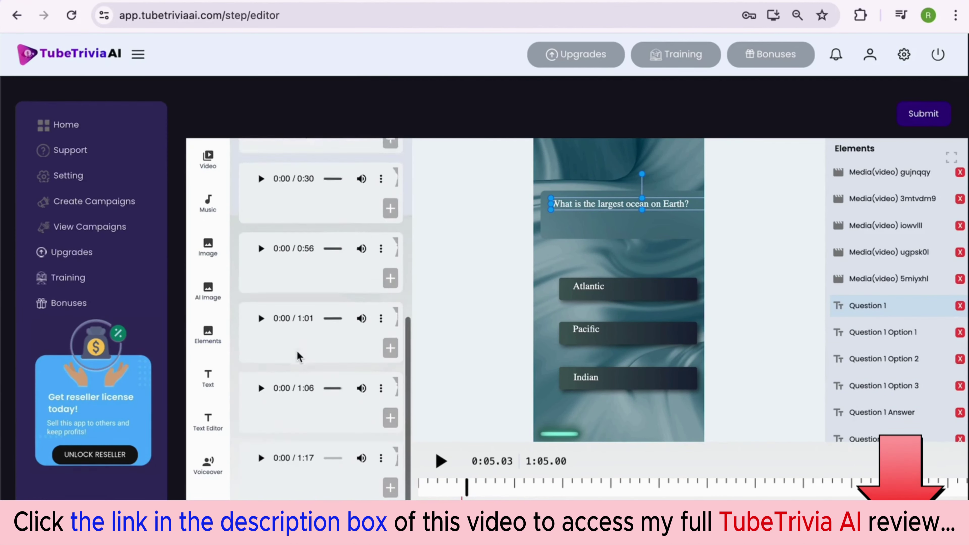
# - Inspect the AI image generator's resolution, art style, mood and quality options
pyautogui.click(209, 249)
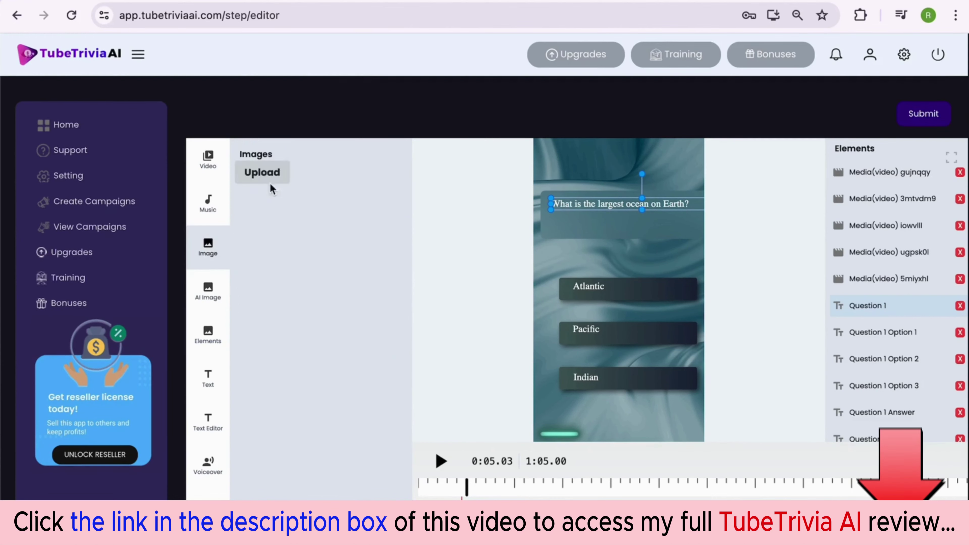
pyautogui.click(221, 289)
pyautogui.click(259, 178)
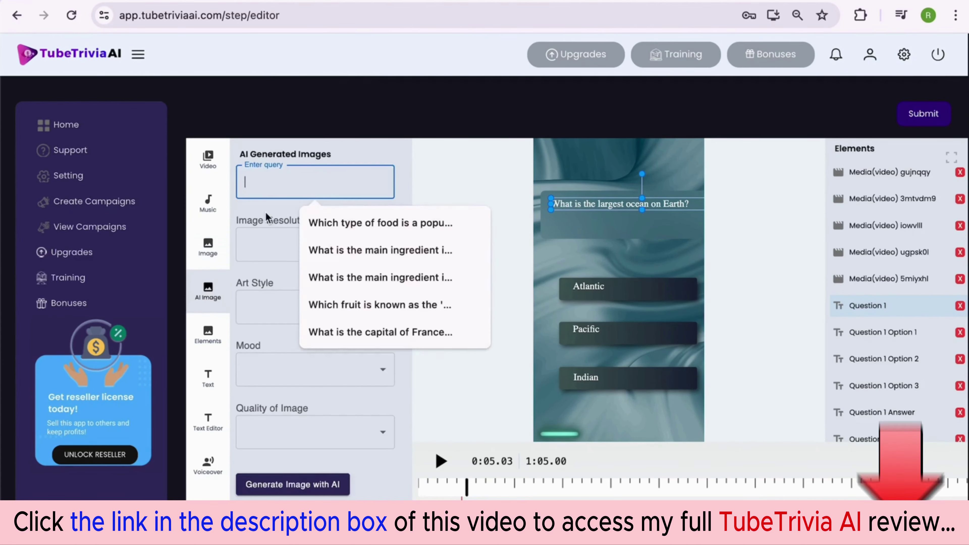
pyautogui.click(261, 253)
pyautogui.click(316, 265)
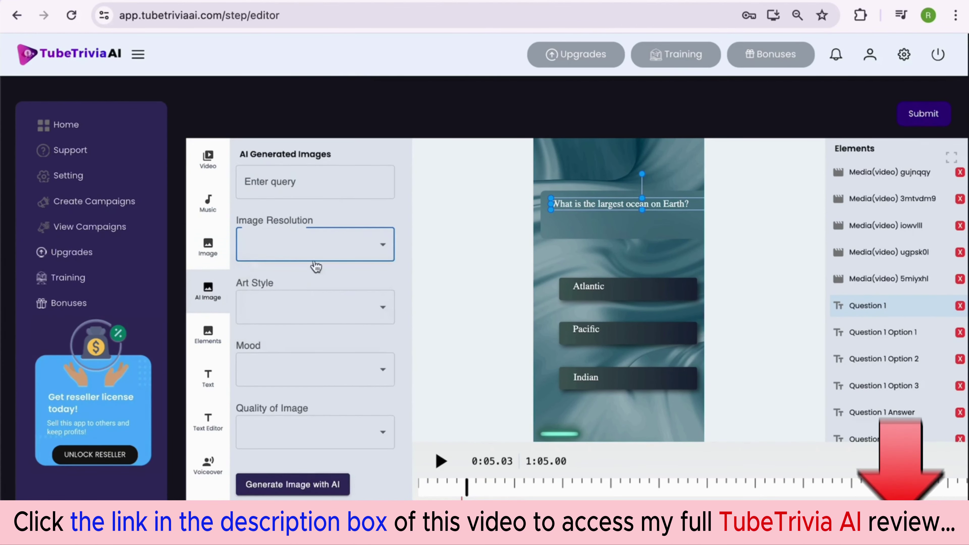
pyautogui.click(299, 308)
pyautogui.click(376, 283)
pyautogui.click(290, 369)
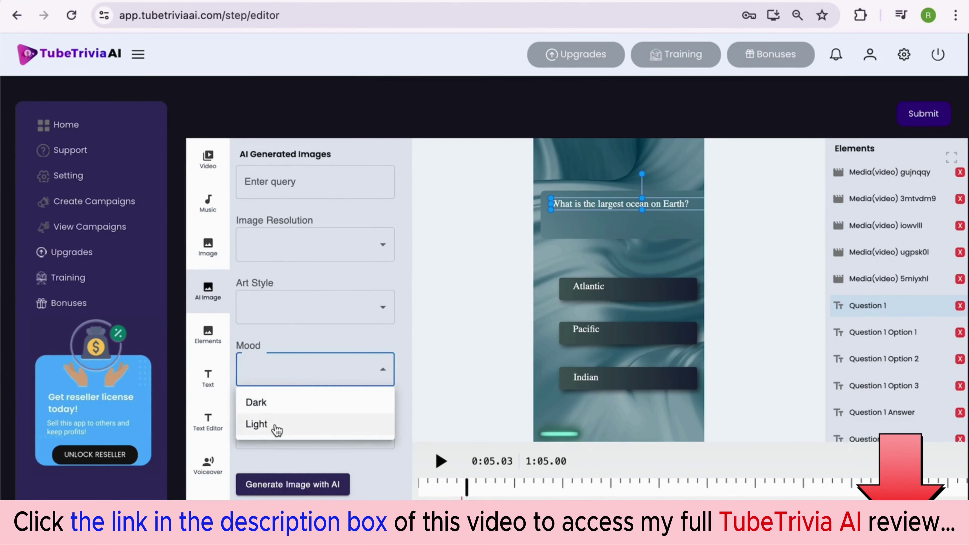
pyautogui.click(372, 342)
pyautogui.click(290, 443)
# - Add the red double-chevron arrow and place it just above the Atlantic answer
pyautogui.click(208, 334)
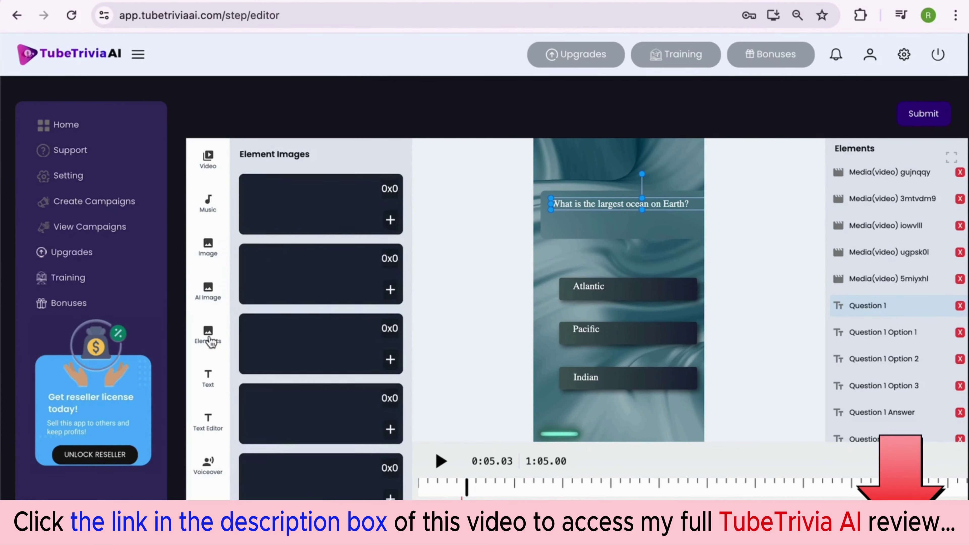
pyautogui.scroll(-5, 297, 353)
pyautogui.scroll(-5, 297, 353)
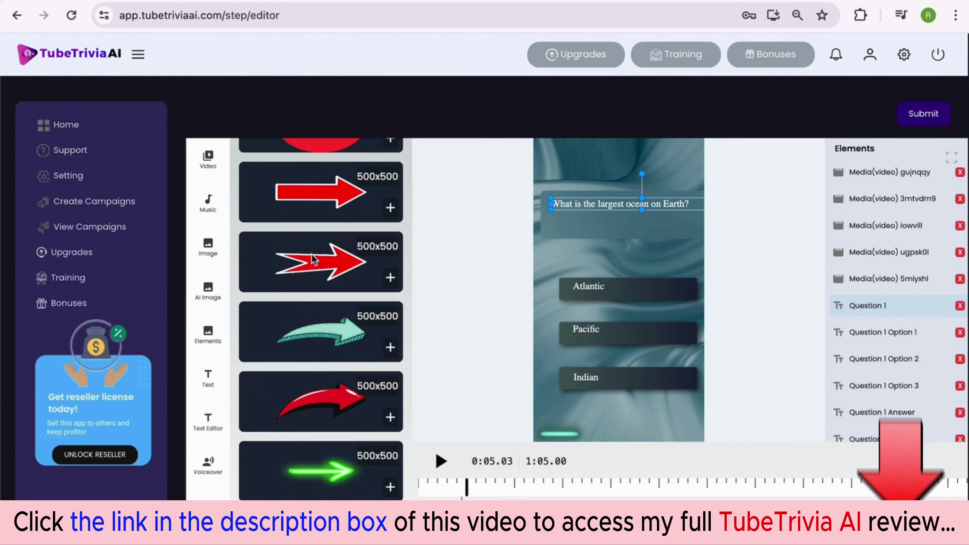
pyautogui.click(389, 277)
pyautogui.moveTo(571, 175); pyautogui.dragTo(625, 252)
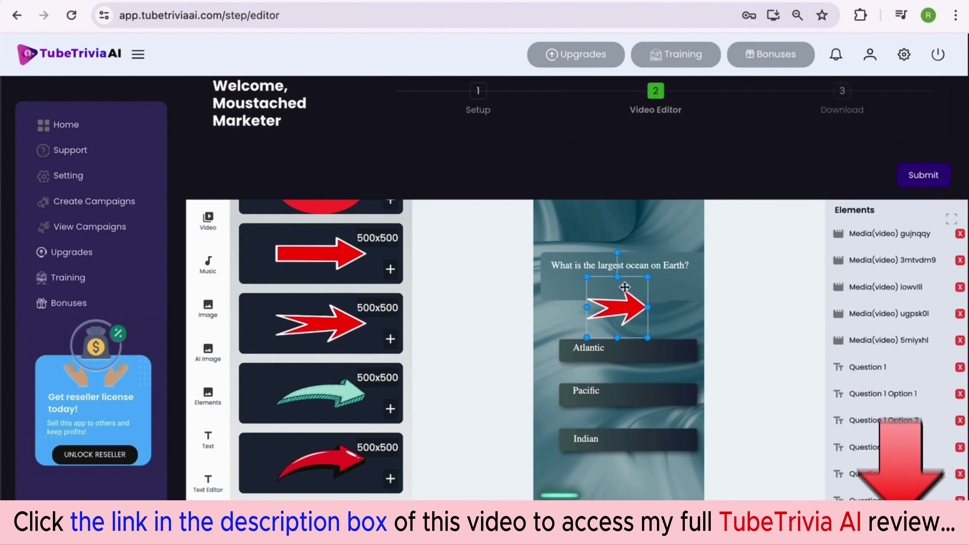
pyautogui.scroll(-15, 286, 278)
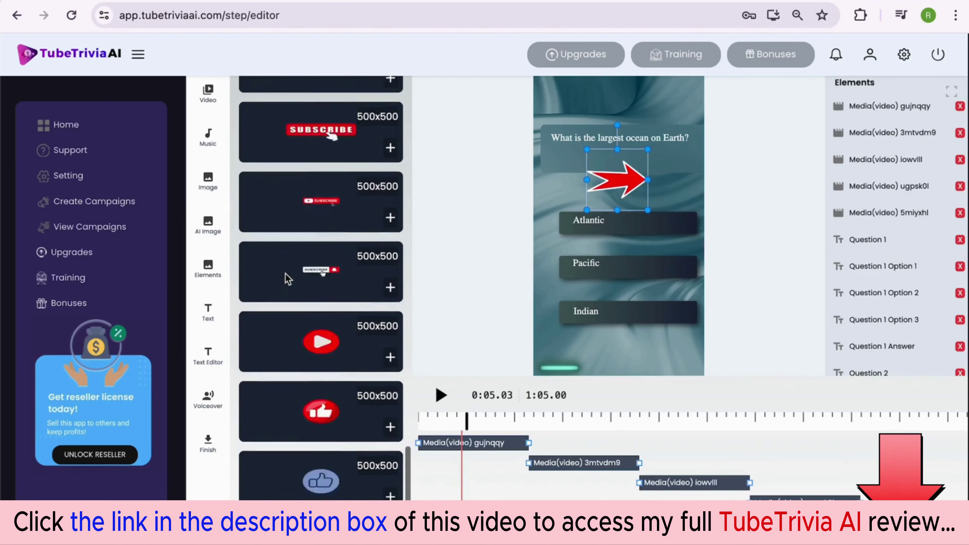
# - Add a text element reading 'GK Trivia' to the video
pyautogui.click(208, 313)
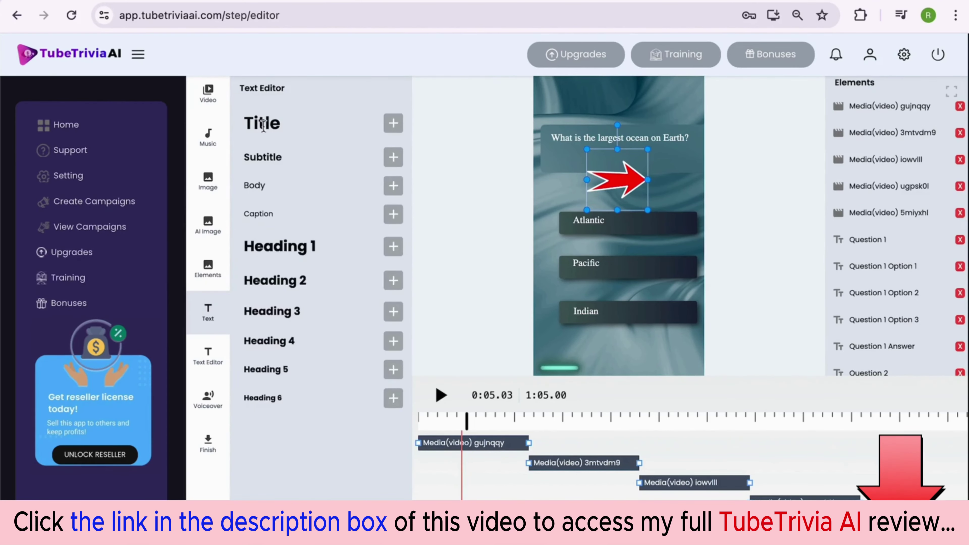
pyautogui.moveTo(557, 83); pyautogui.dragTo(614, 103)
pyautogui.scroll(2, 577, 172)
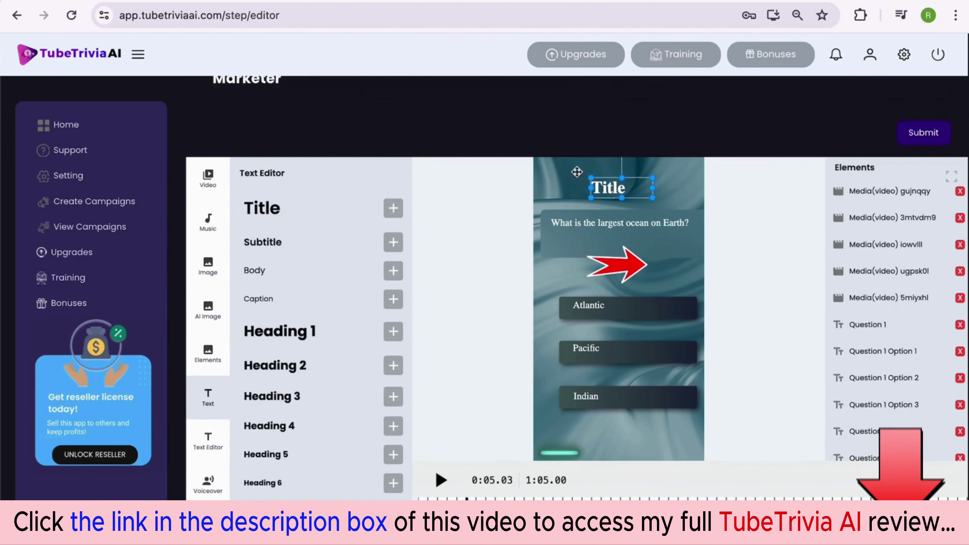
pyautogui.write('GK')
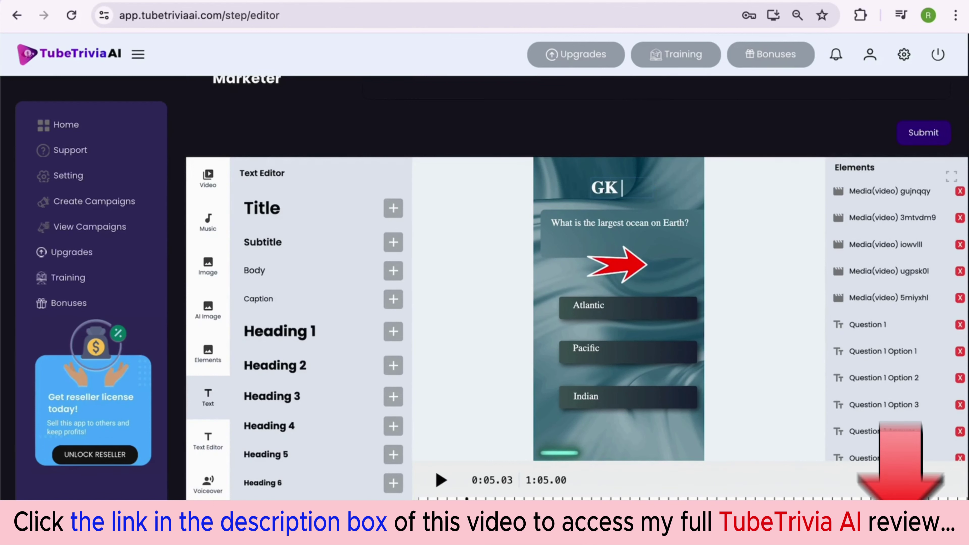
pyautogui.write(' Trivia')
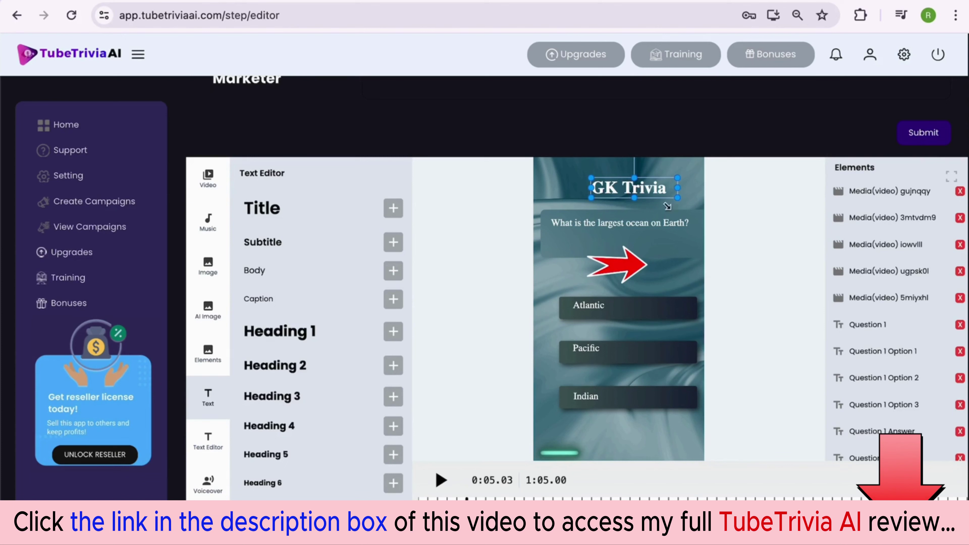
# - Set the title font to Poppins with weight 700
pyautogui.click(208, 441)
pyautogui.click(282, 220)
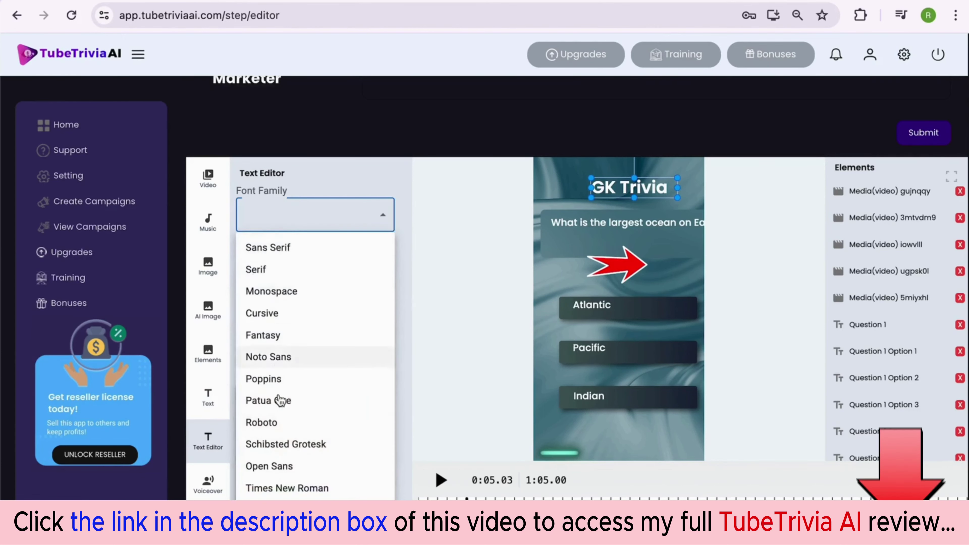
pyautogui.click(274, 379)
pyautogui.click(329, 274)
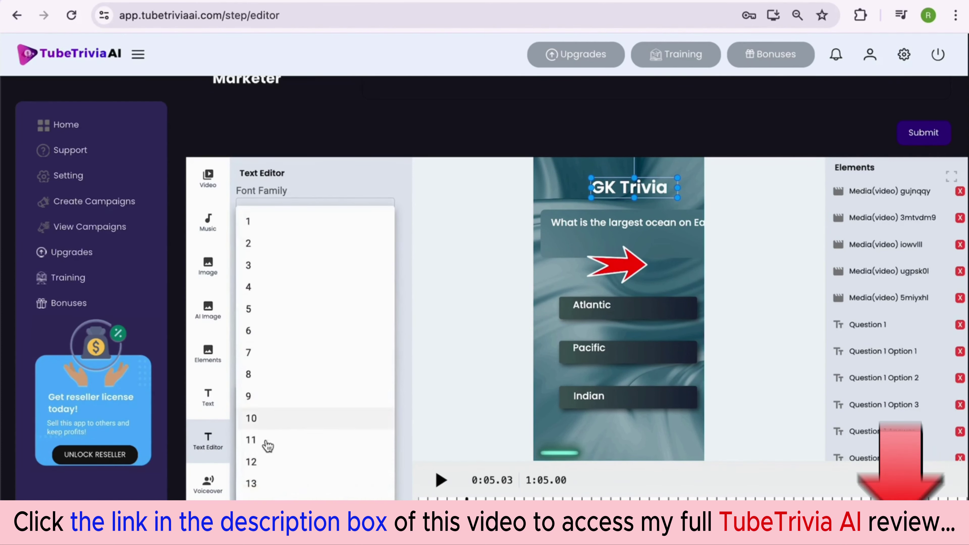
pyautogui.click(408, 223)
pyautogui.click(290, 349)
pyautogui.scroll(-5, 284, 294)
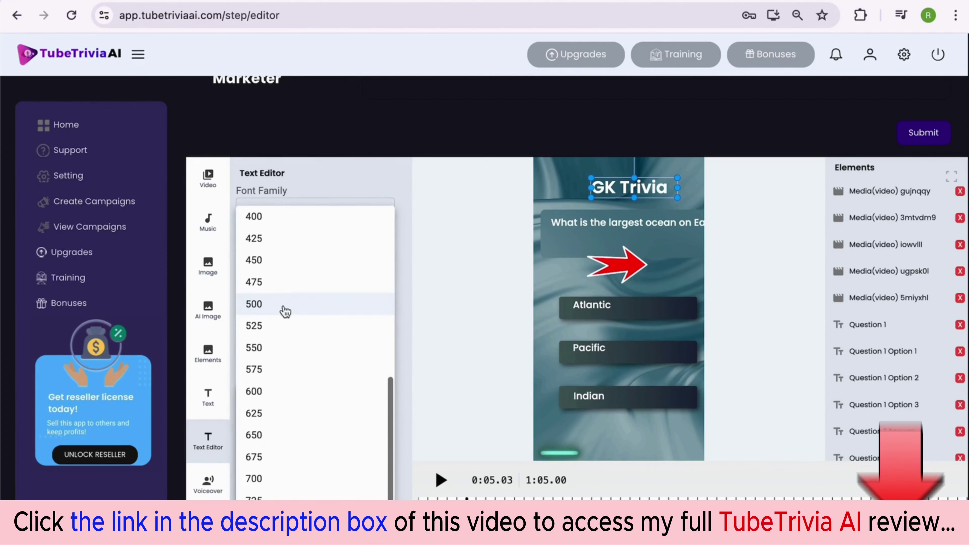
pyautogui.click(277, 480)
# - Colour the title yellow, set size 50, and widen its box to fit one line
pyautogui.scroll(-1, 338, 403)
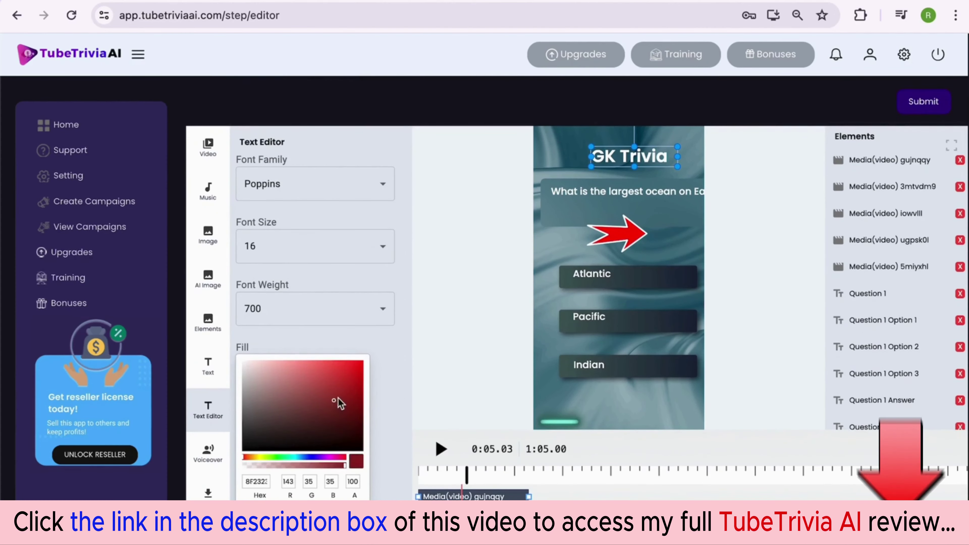
pyautogui.click(357, 514)
pyautogui.scroll(-1, 400, 372)
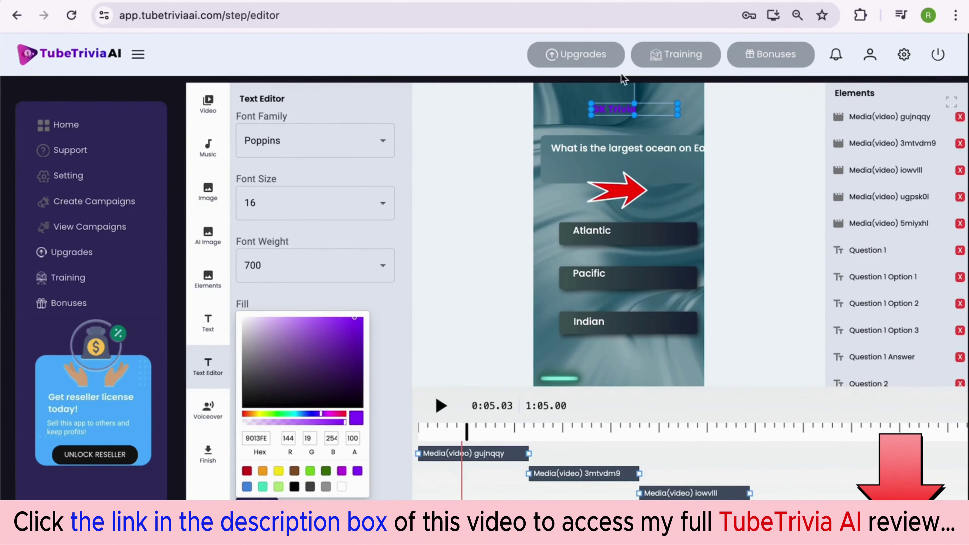
pyautogui.click(278, 471)
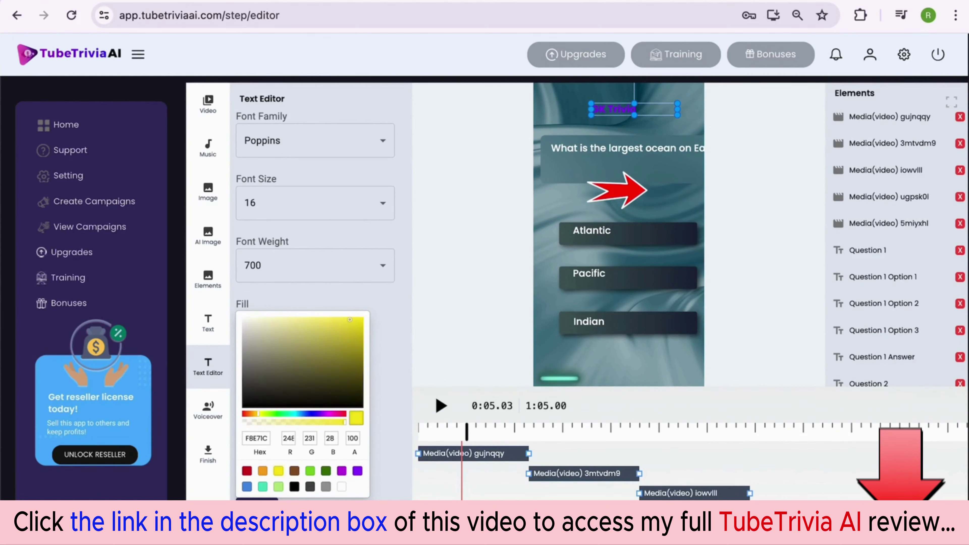
pyautogui.click(281, 198)
pyautogui.scroll(-10, 267, 382)
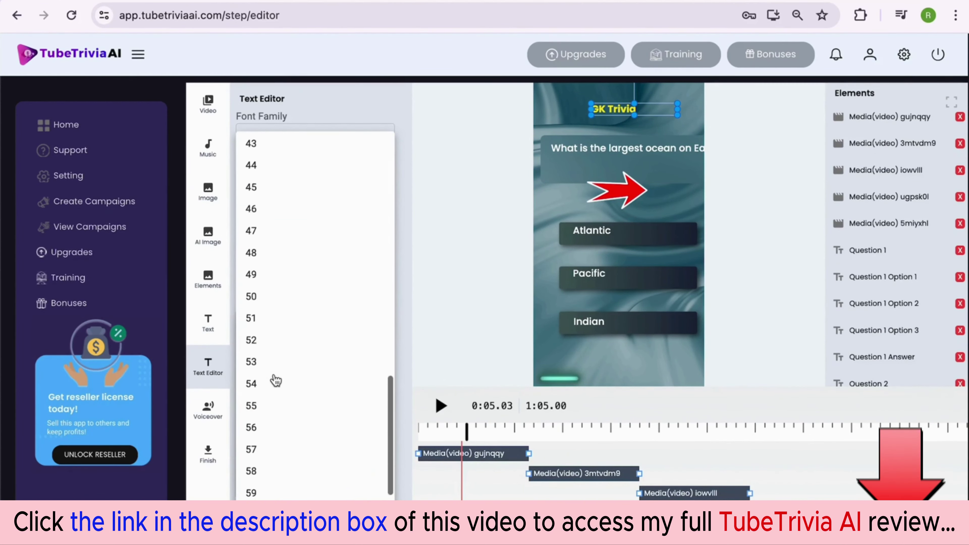
pyautogui.click(267, 297)
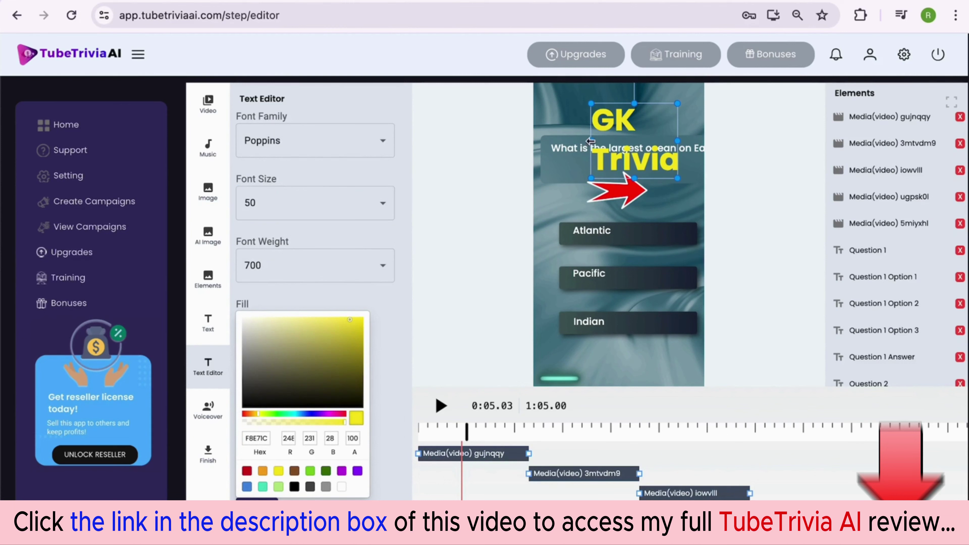
pyautogui.moveTo(590, 141); pyautogui.dragTo(540, 139)
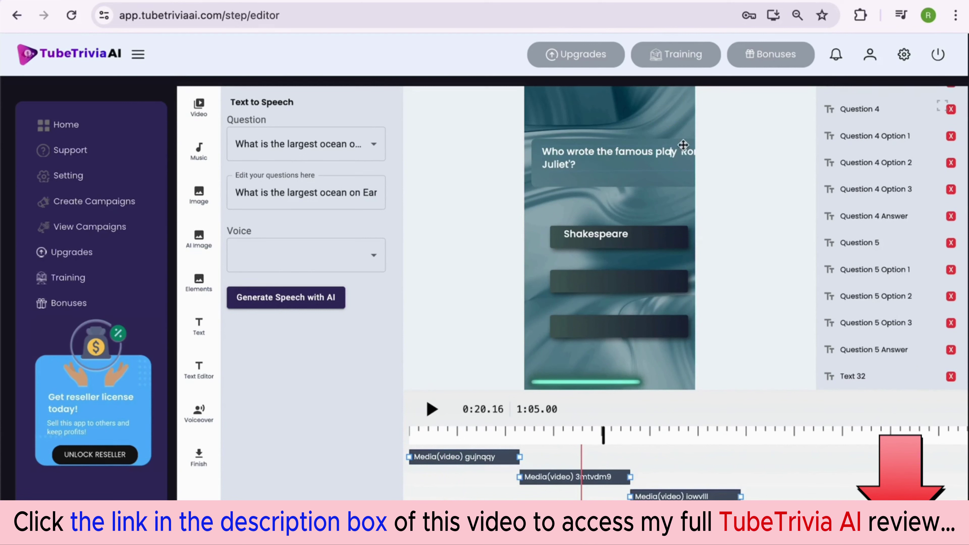
# - Drag the Romeo and Juliet question text left so it sits inside its box
pyautogui.click(566, 158)
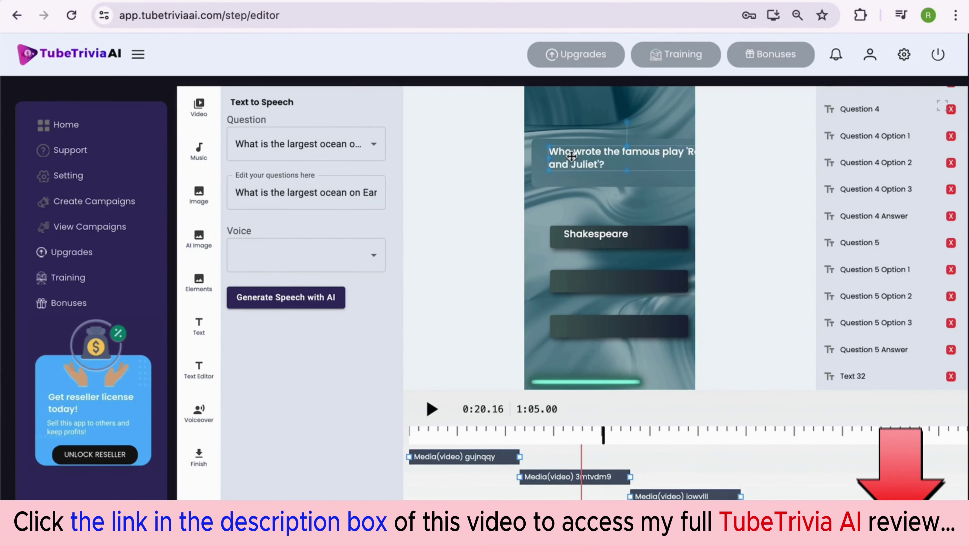
pyautogui.moveTo(571, 156)
pyautogui.mouseDown()
pyautogui.moveTo(561, 159)
pyautogui.moveTo(584, 156)
pyautogui.mouseUp()
pyautogui.click(535, 242)
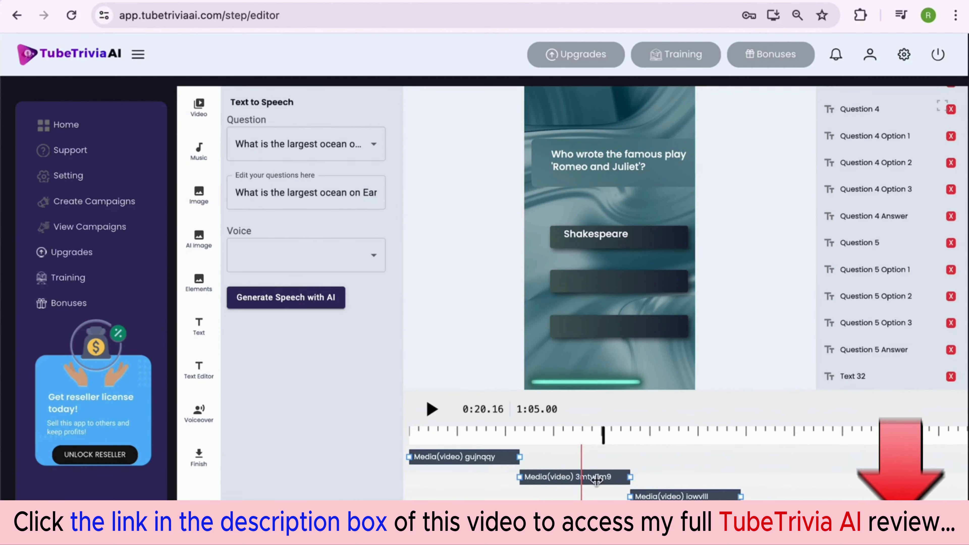
pyautogui.scroll(-5, 595, 476)
pyautogui.scroll(-5, 597, 481)
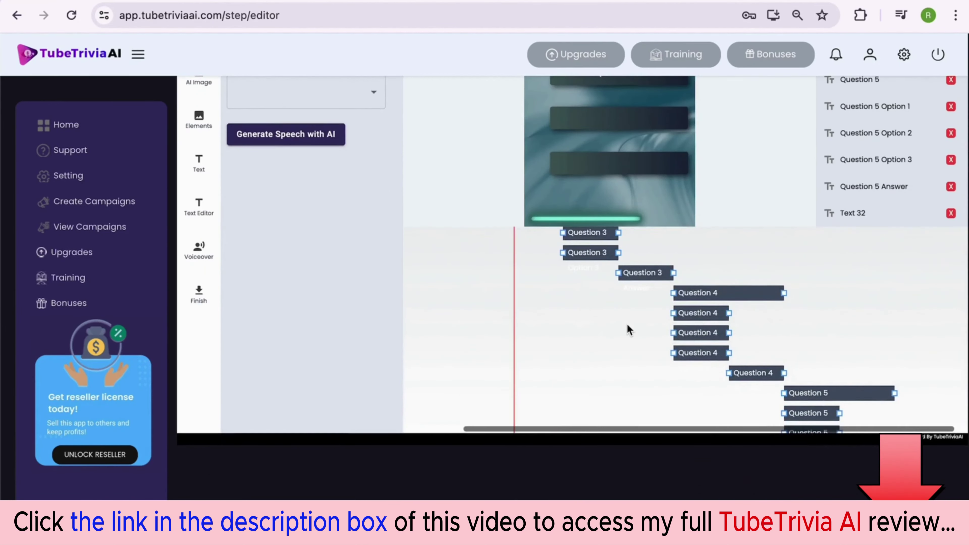
pyautogui.scroll(5, 517, 345)
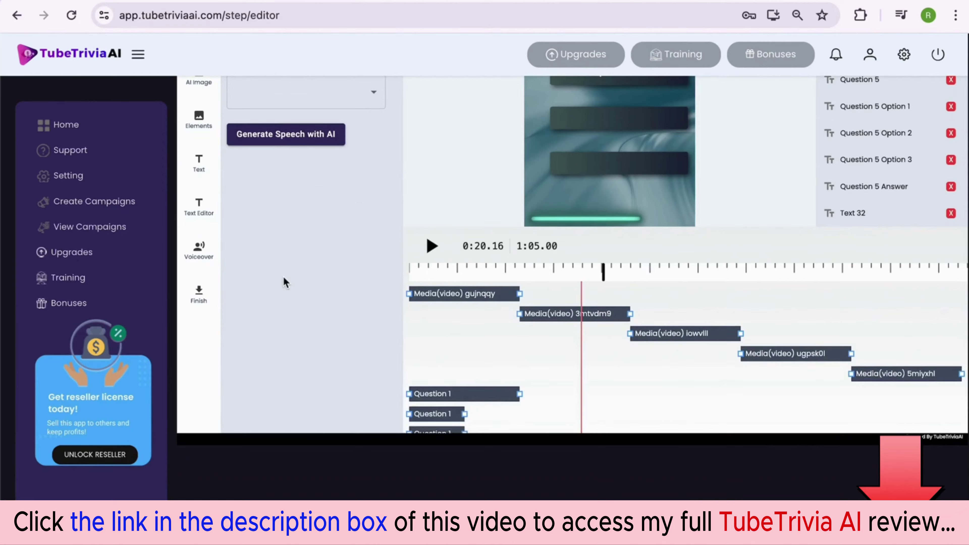
pyautogui.scroll(5, 283, 276)
# - Pick the largest-ocean question for narration and return the playhead to the start
pyautogui.scroll(2, 302, 162)
pyautogui.click(310, 199)
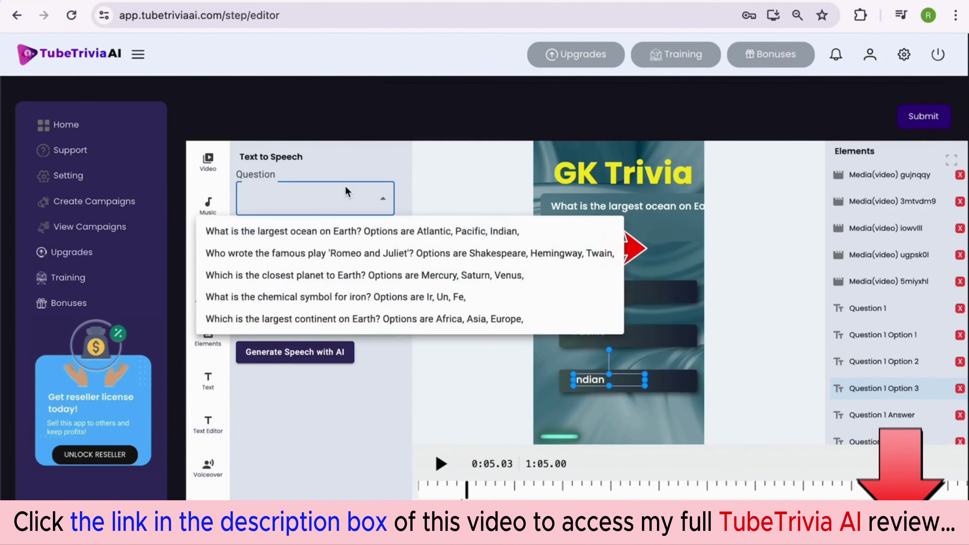
pyautogui.click(314, 231)
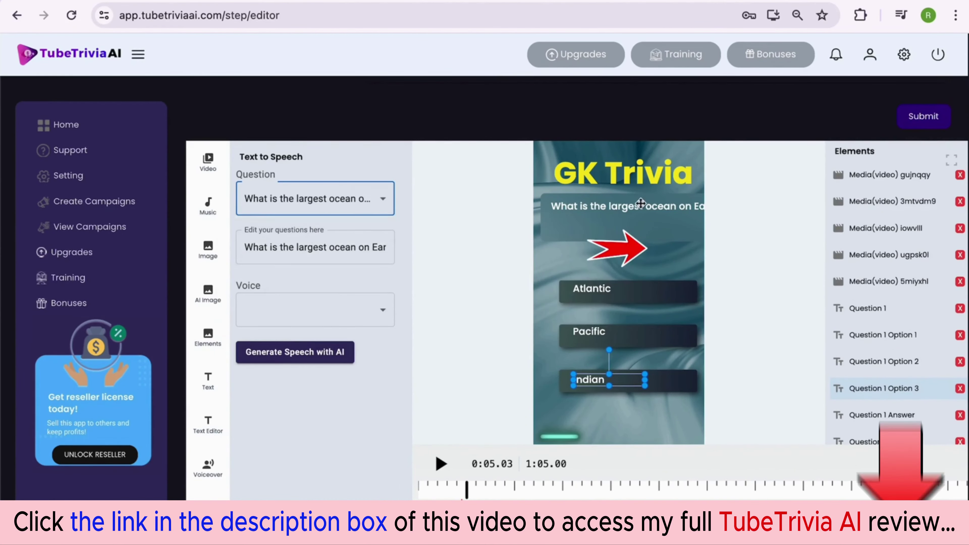
pyautogui.click(635, 210)
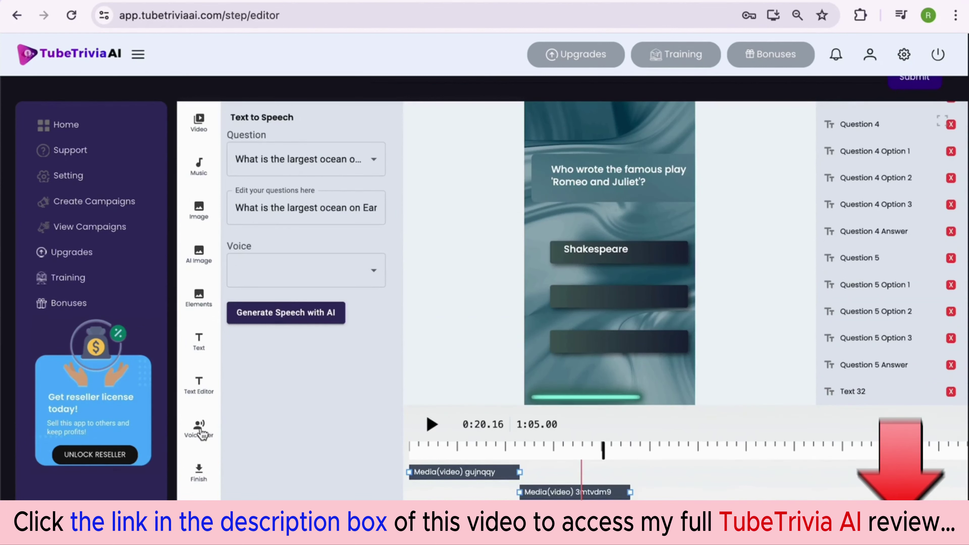
pyautogui.click(412, 451)
pyautogui.click(320, 158)
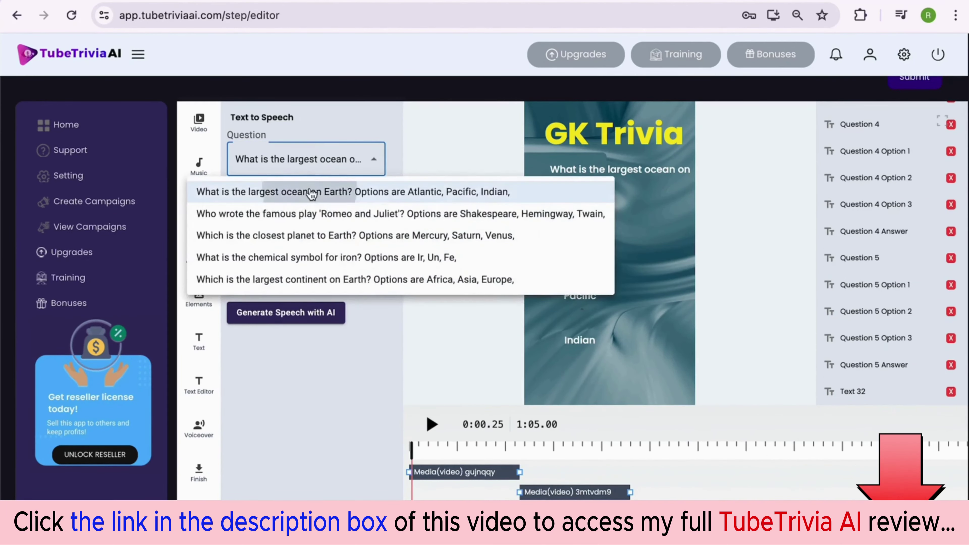
pyautogui.click(324, 190)
# - Append 'The correct answer is "Pacific"', generate it with Kimberly - Female, and play it
pyautogui.click(296, 211)
pyautogui.press('Right')
pyautogui.press('Right')
pyautogui.press('Right')
pyautogui.press('Right')
pyautogui.press('Right')
pyautogui.press('Right')
pyautogui.press('Right')
pyautogui.press('Right')
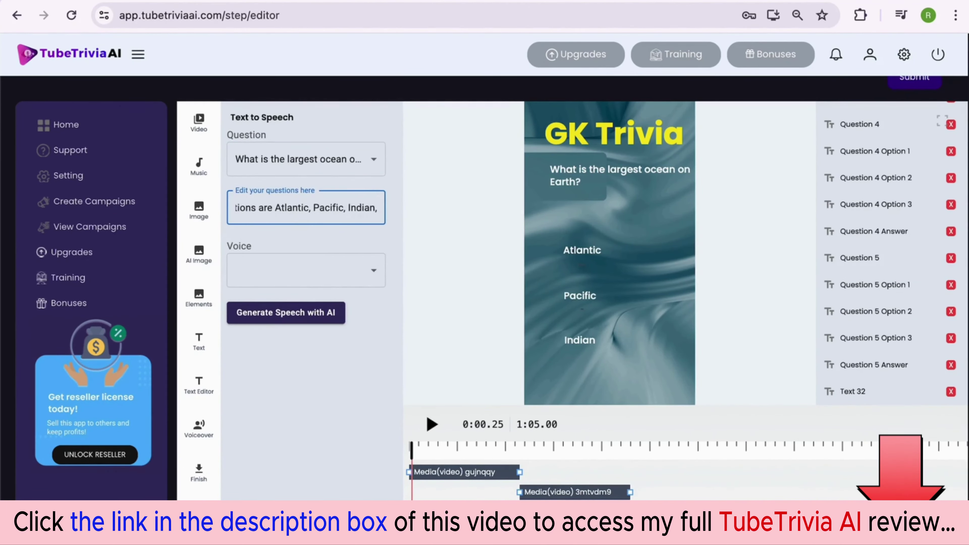
pyautogui.press('Right')
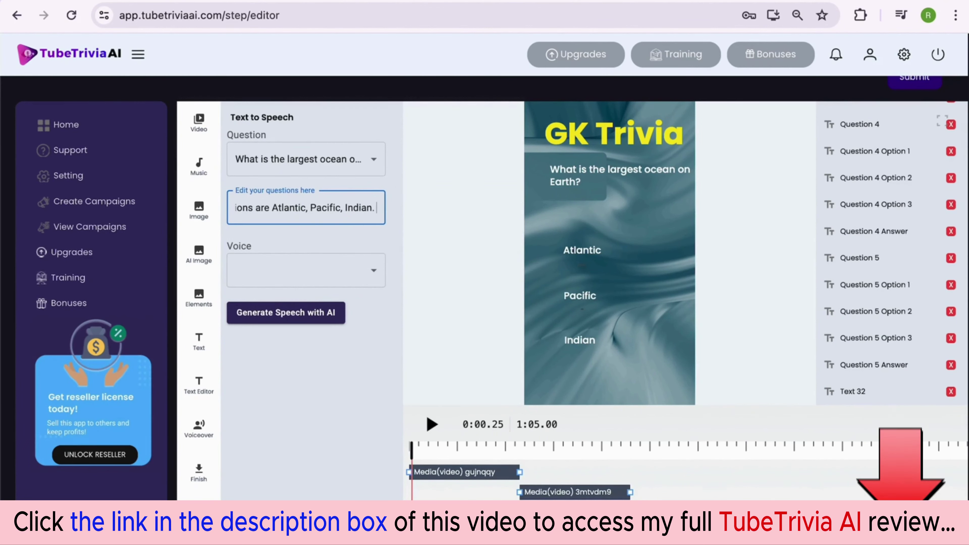
pyautogui.write('The correct answer')
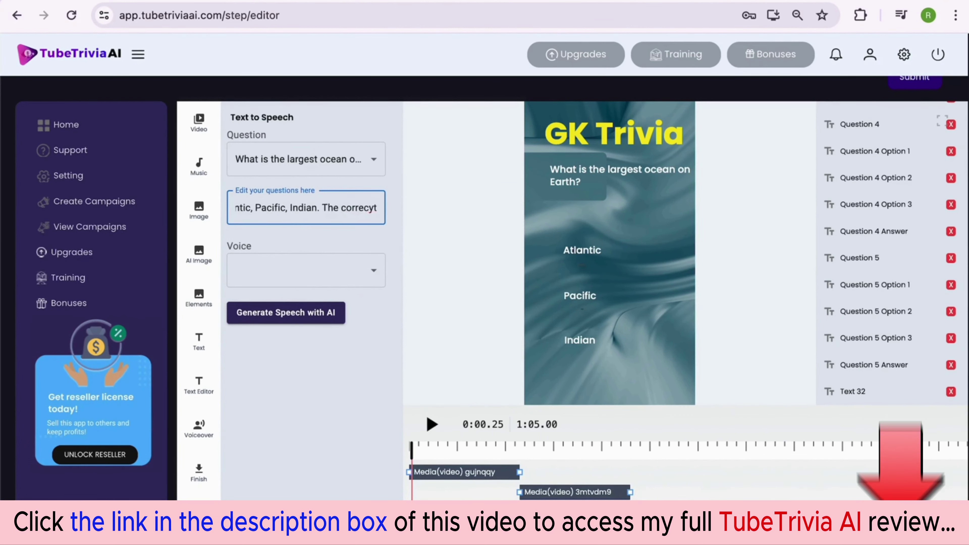
pyautogui.write(' is "')
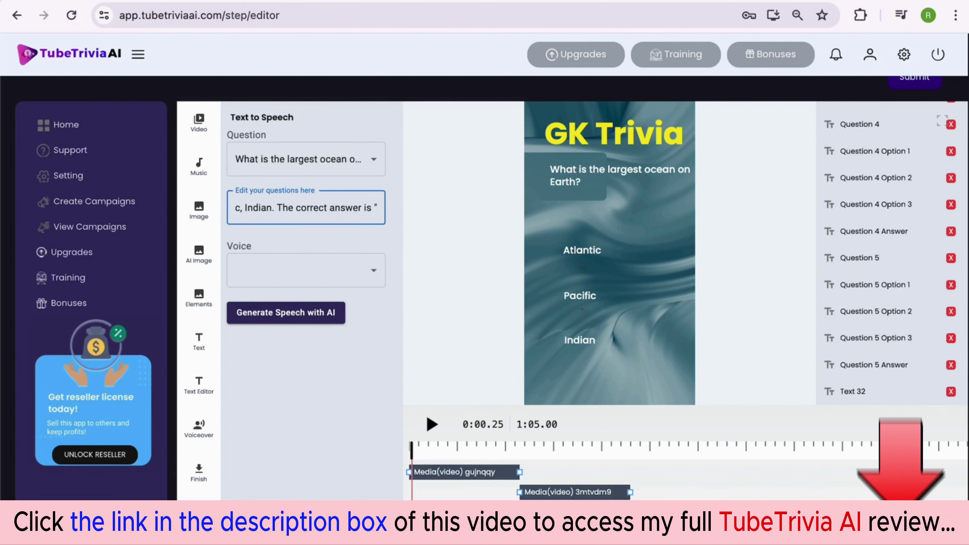
pyautogui.write('Pacifi')
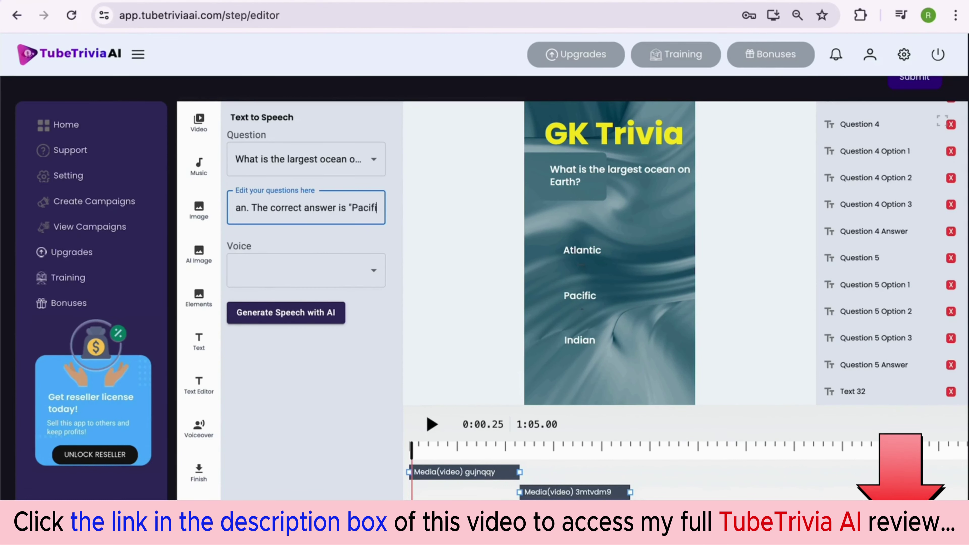
pyautogui.write('c".')
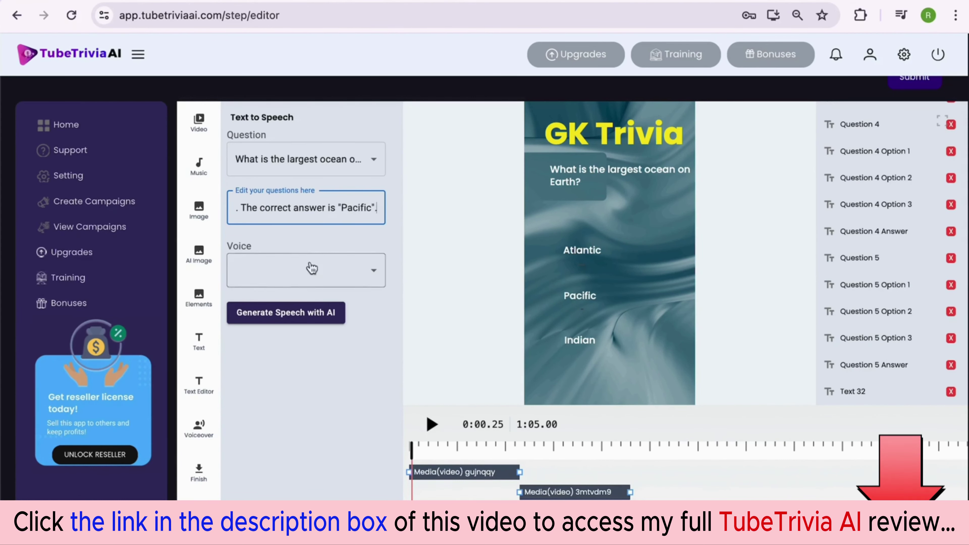
pyautogui.click(309, 267)
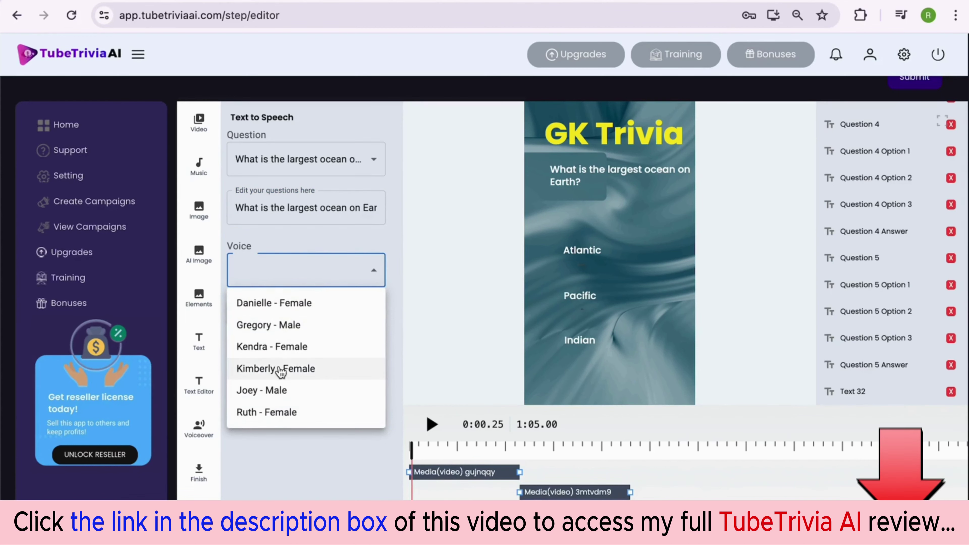
pyautogui.click(272, 369)
pyautogui.click(302, 321)
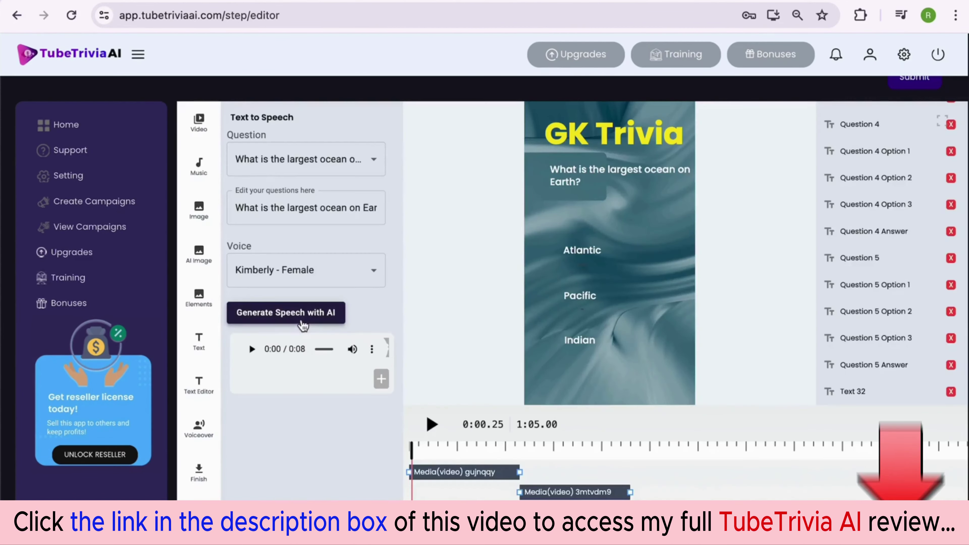
pyautogui.click(252, 350)
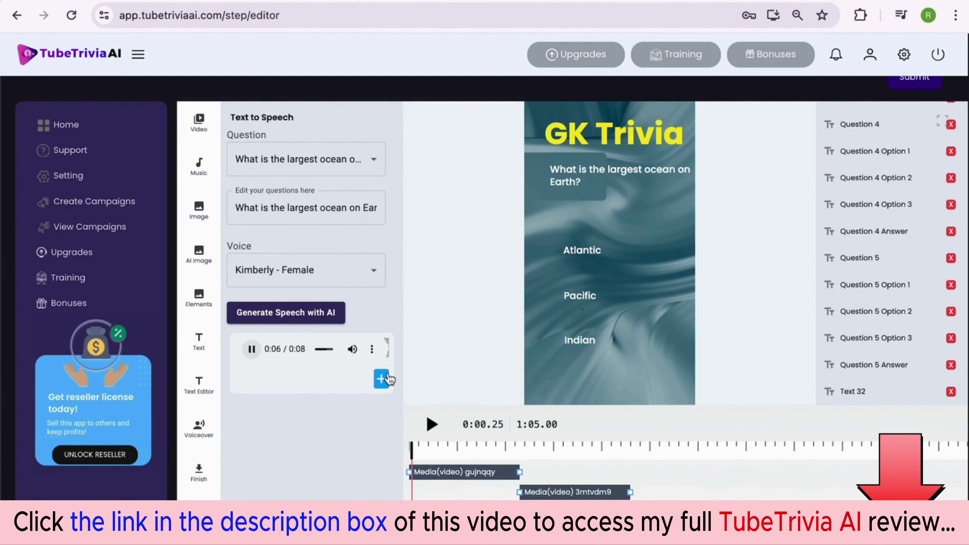
# - Add the ocean voiceover to the timeline, select a Question 5 track and return to the top
pyautogui.scroll(-5, 435, 329)
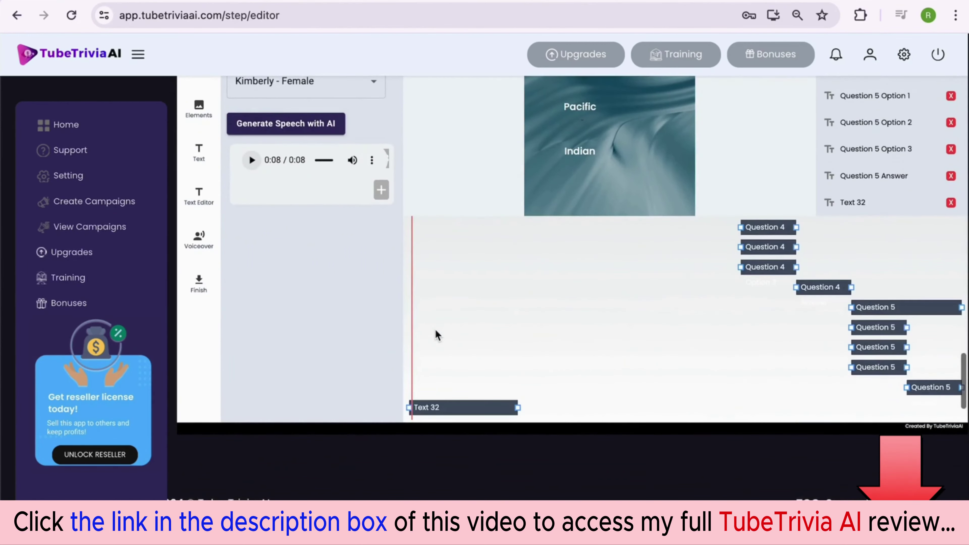
pyautogui.scroll(2, 434, 128)
pyautogui.click(381, 265)
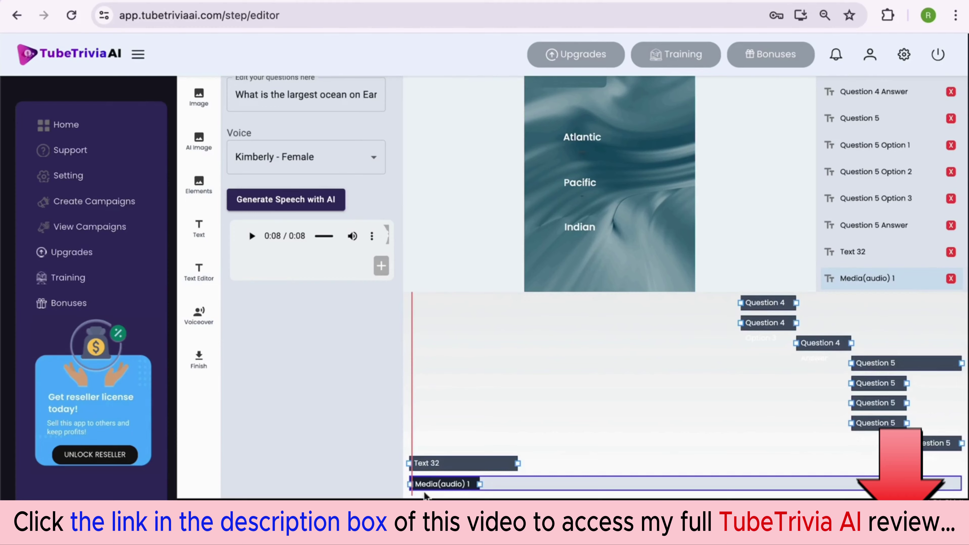
pyautogui.scroll(-1, 425, 495)
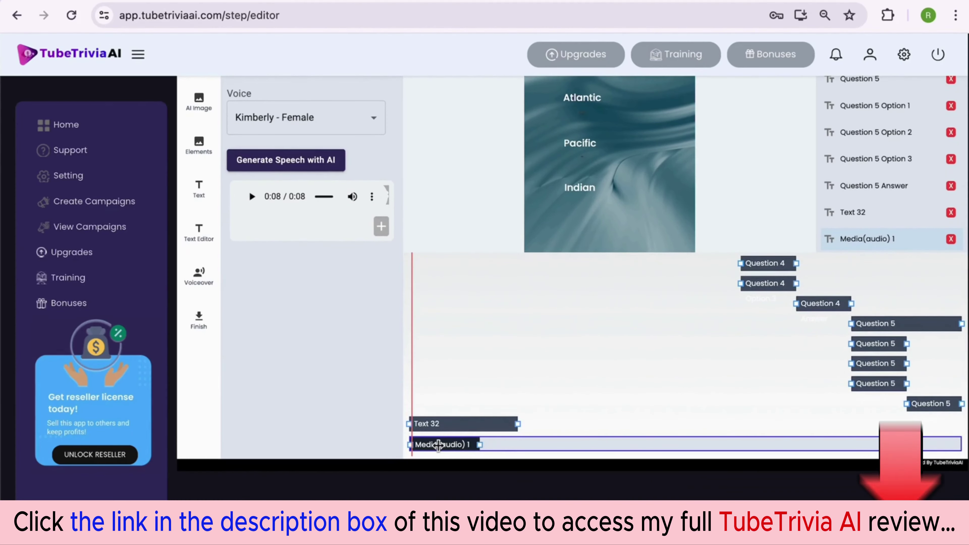
pyautogui.click(496, 364)
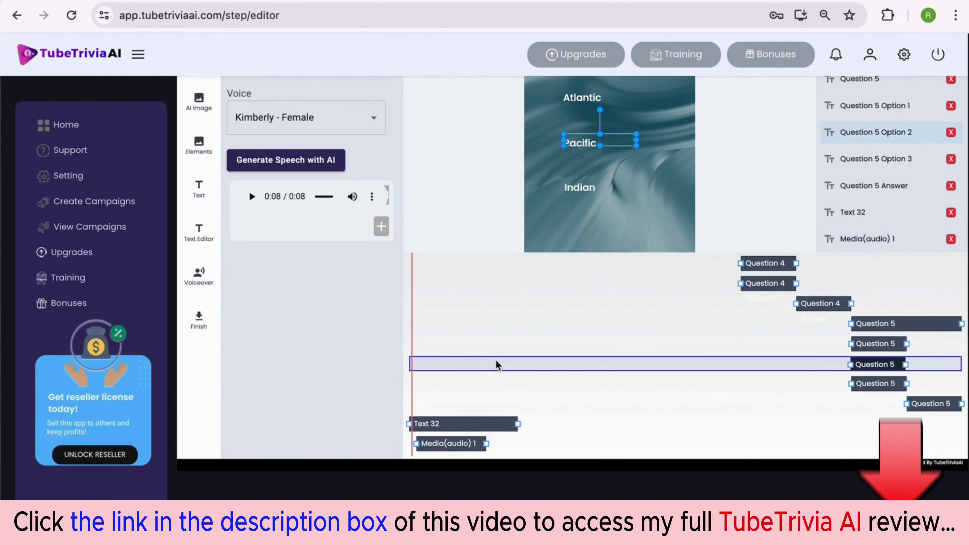
pyautogui.scroll(5, 495, 364)
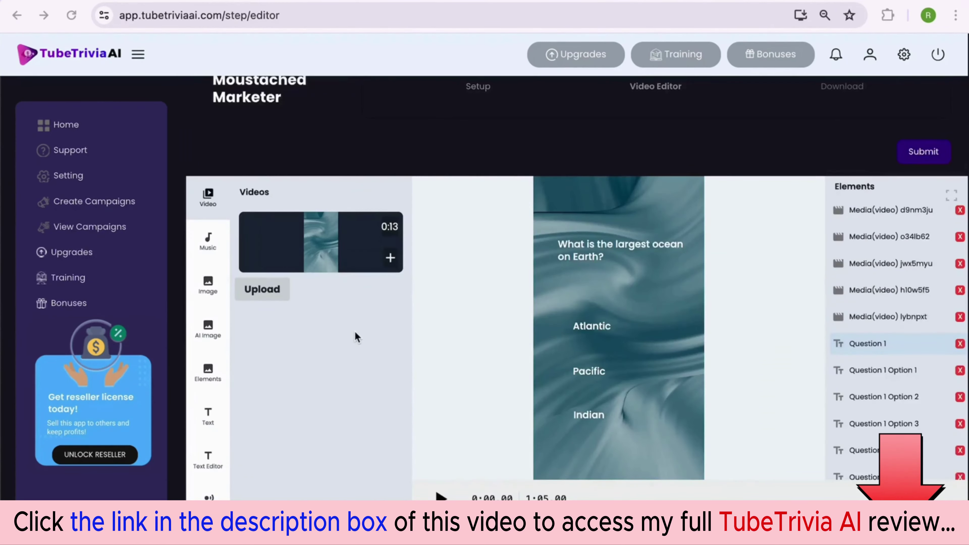
# - Select the largest-ocean question text and keep it in Poppins at size 16
pyautogui.click(441, 497)
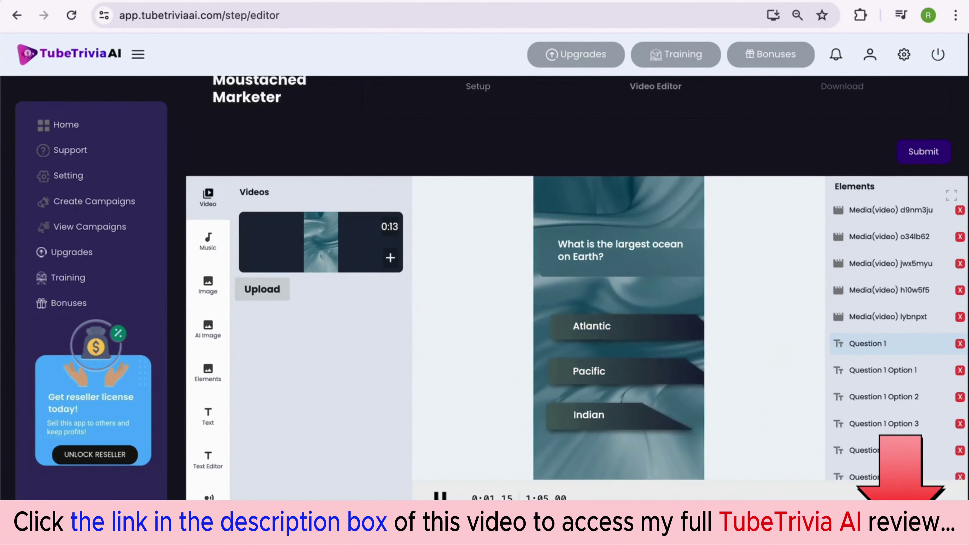
pyautogui.click(609, 250)
pyautogui.click(208, 419)
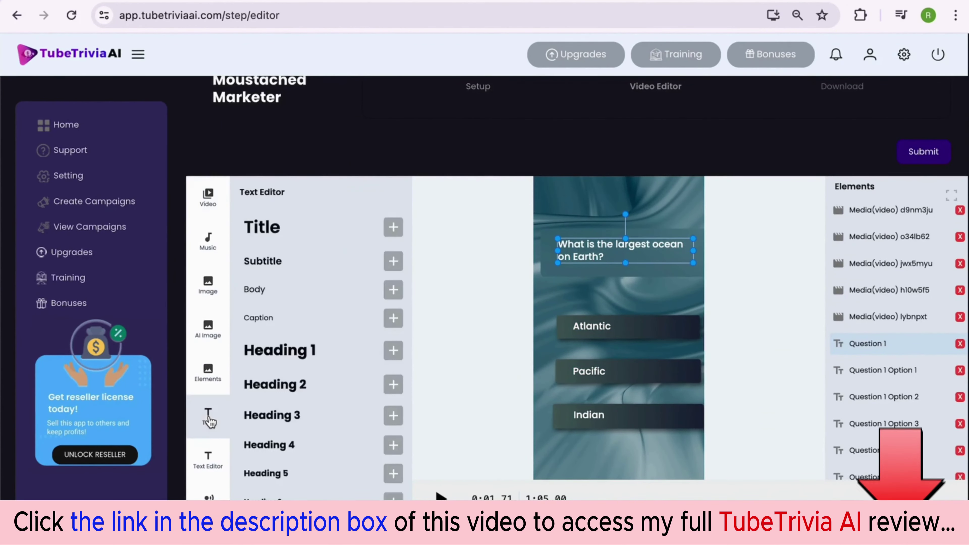
pyautogui.click(294, 241)
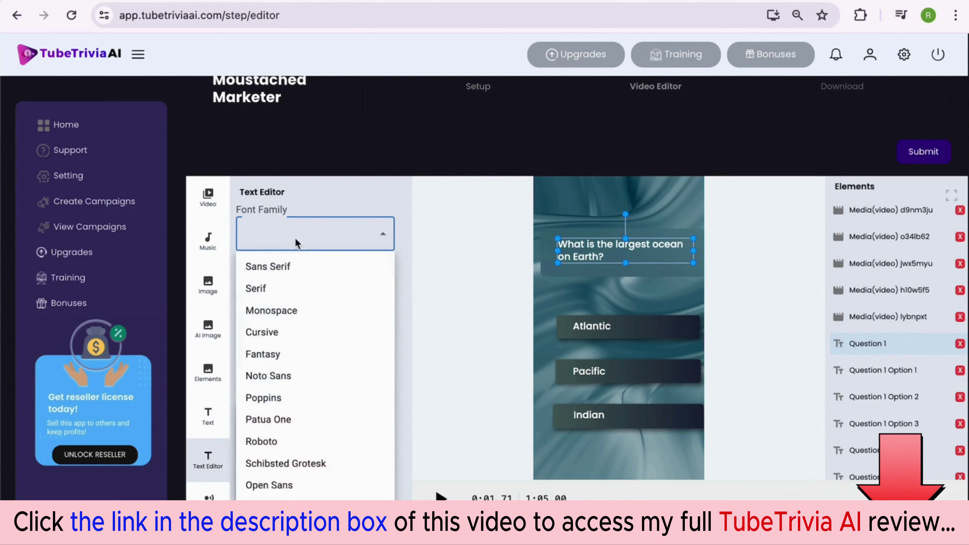
pyautogui.click(279, 399)
pyautogui.click(343, 298)
pyautogui.click(400, 277)
# - Set the question's font weight to 700 and apply a yellow fill
pyautogui.scroll(-1, 324, 322)
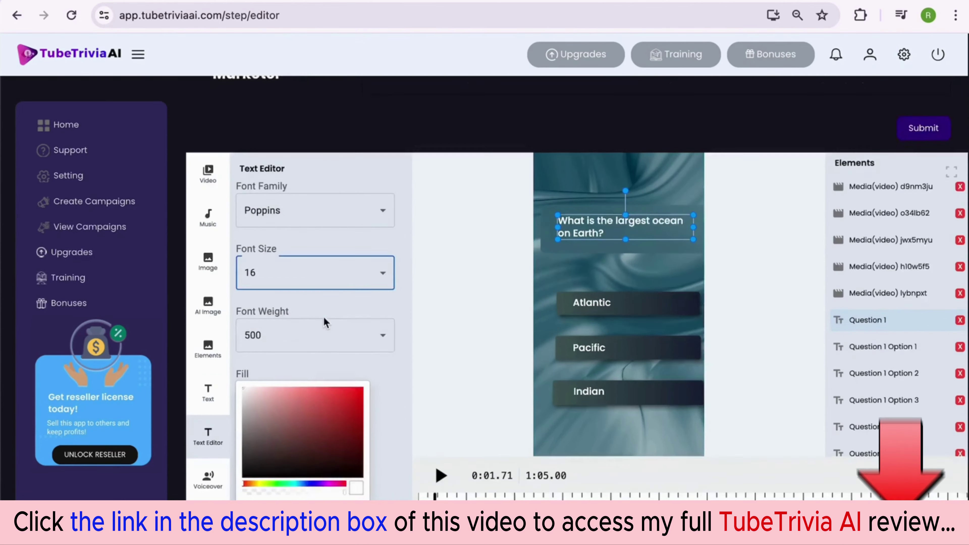
pyautogui.scroll(-2, 325, 322)
pyautogui.click(350, 255)
pyautogui.scroll(-4, 280, 396)
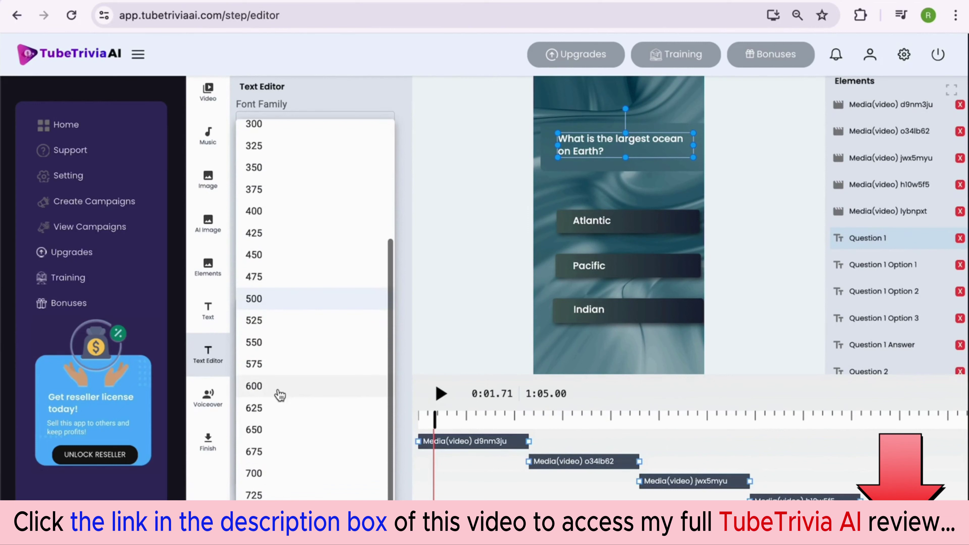
pyautogui.click(267, 473)
pyautogui.click(279, 459)
pyautogui.click(256, 496)
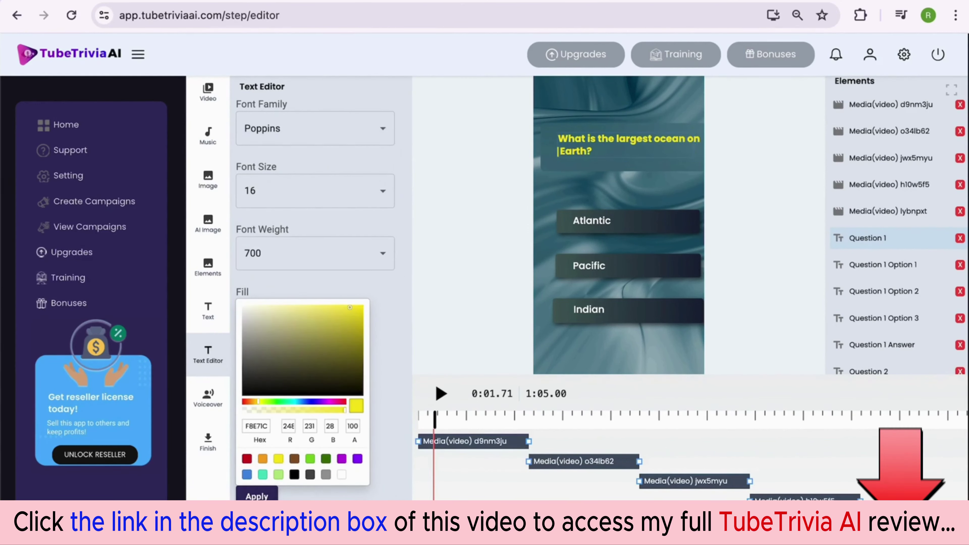
pyautogui.click(676, 148)
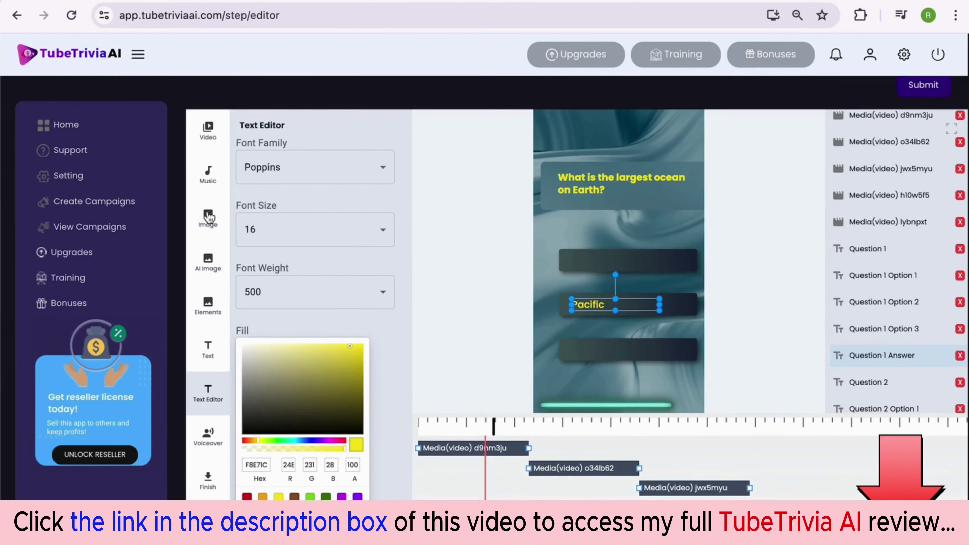
# - Upload the Gk wave image from the TubeTrivia AI - Downloads folder
pyautogui.click(208, 218)
pyautogui.click(269, 149)
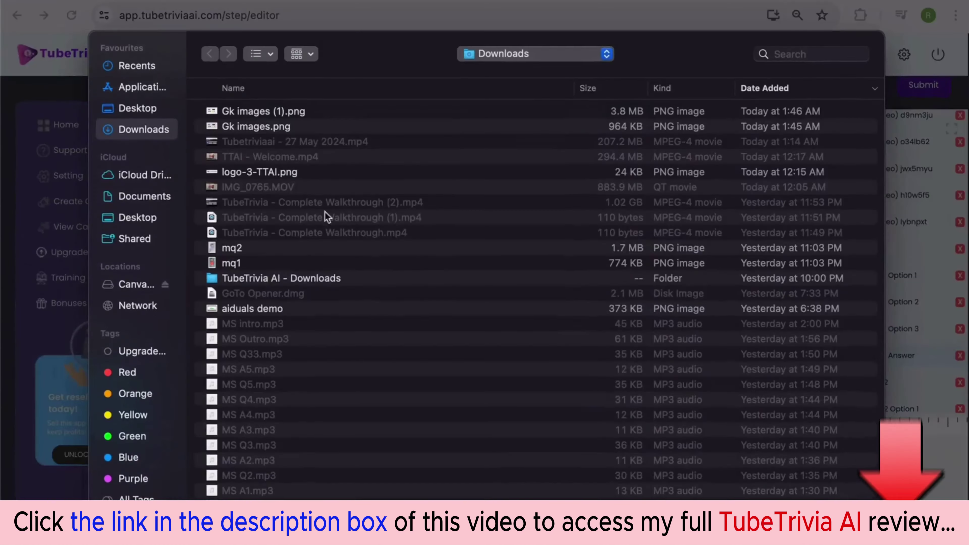
pyautogui.click(515, 54)
pyautogui.click(513, 164)
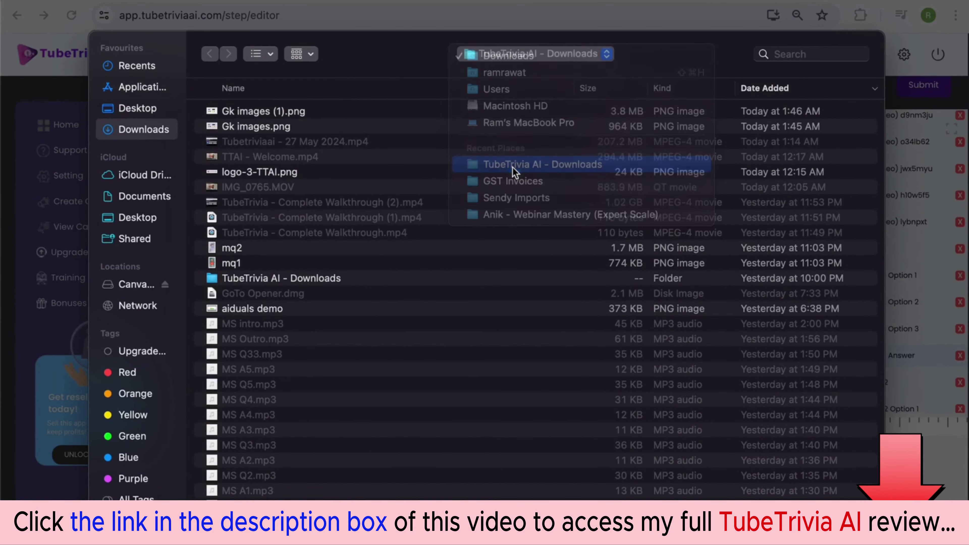
pyautogui.click(283, 157)
pyautogui.doubleClick(283, 157)
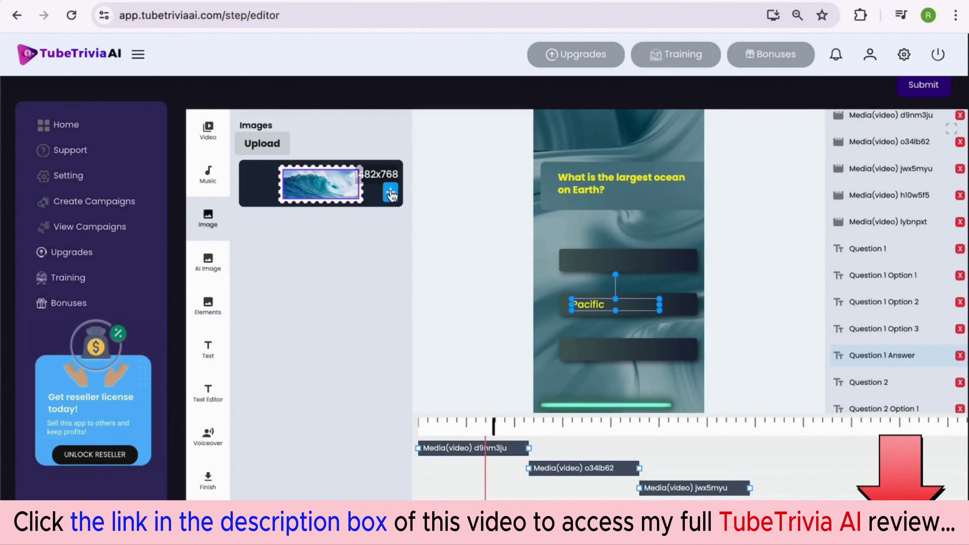
# - Place the wave image on the canvas, centred above the question
pyautogui.click(390, 208)
pyautogui.moveTo(594, 147); pyautogui.dragTo(622, 147)
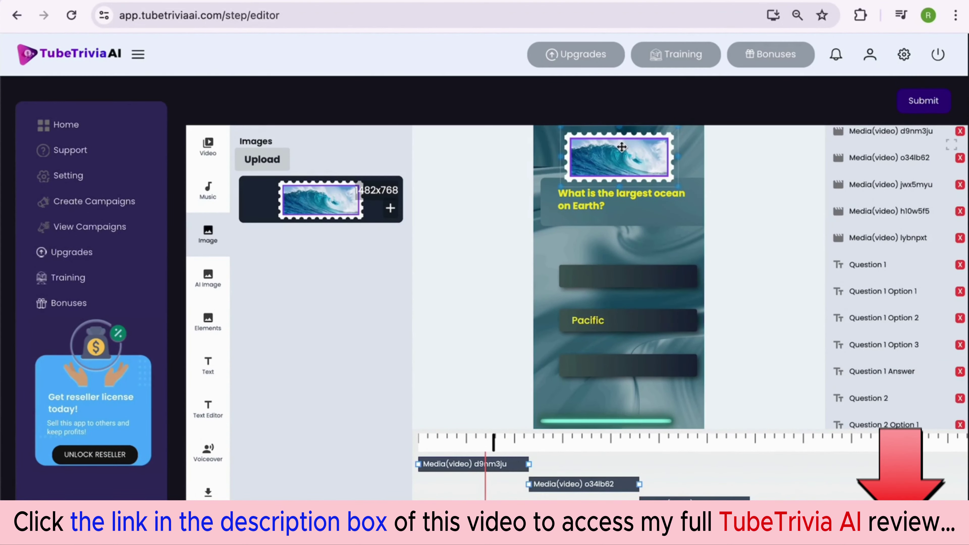
pyautogui.scroll(-3, 496, 262)
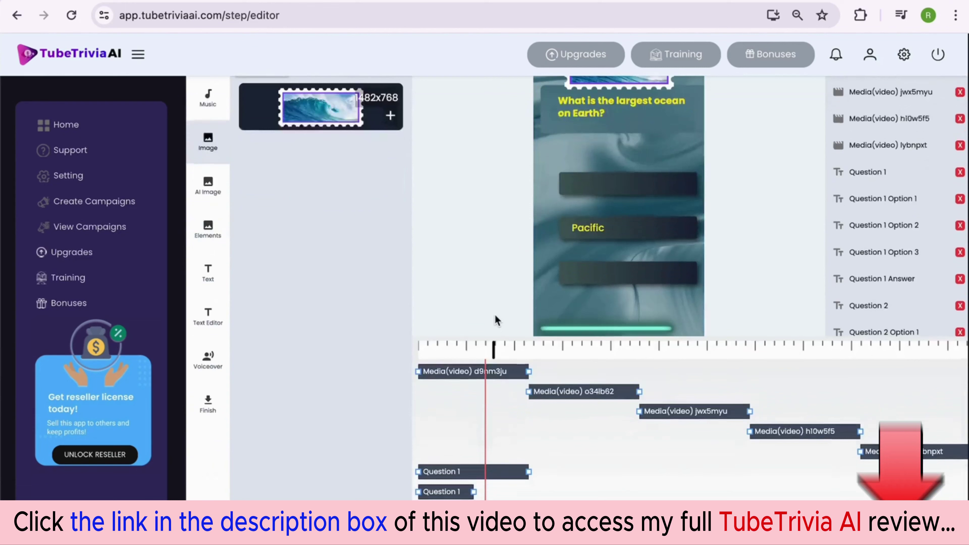
# - Stretch the Media(image) 1 bar so the wave image lasts across the quiz
pyautogui.click(426, 347)
pyautogui.scroll(-5, 426, 348)
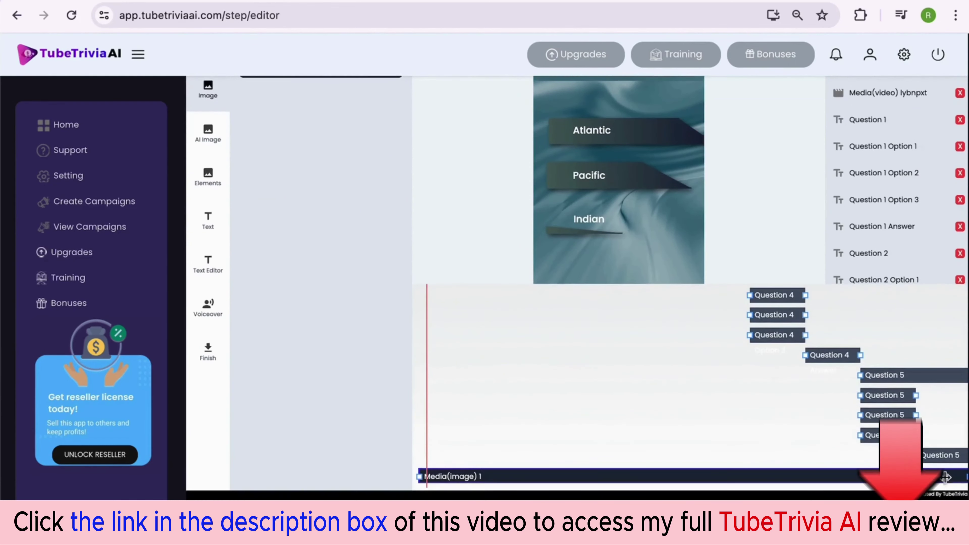
pyautogui.moveTo(963, 476); pyautogui.dragTo(427, 476)
pyautogui.scroll(3, 529, 343)
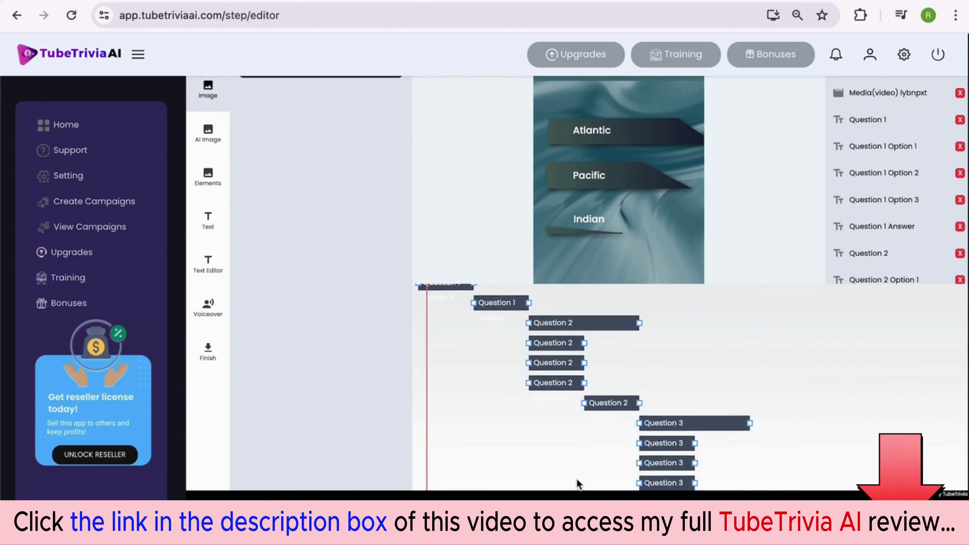
pyautogui.scroll(-3, 530, 306)
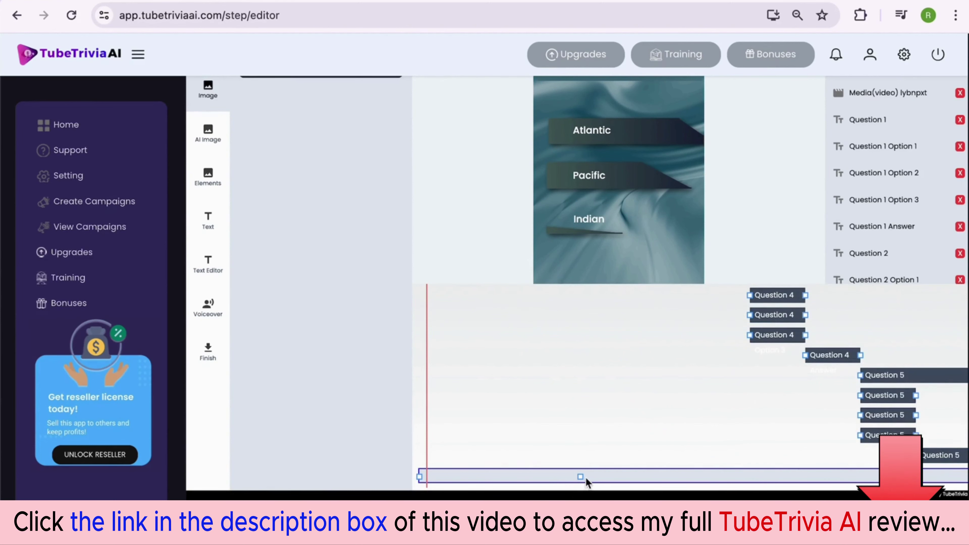
pyautogui.scroll(-1, 470, 477)
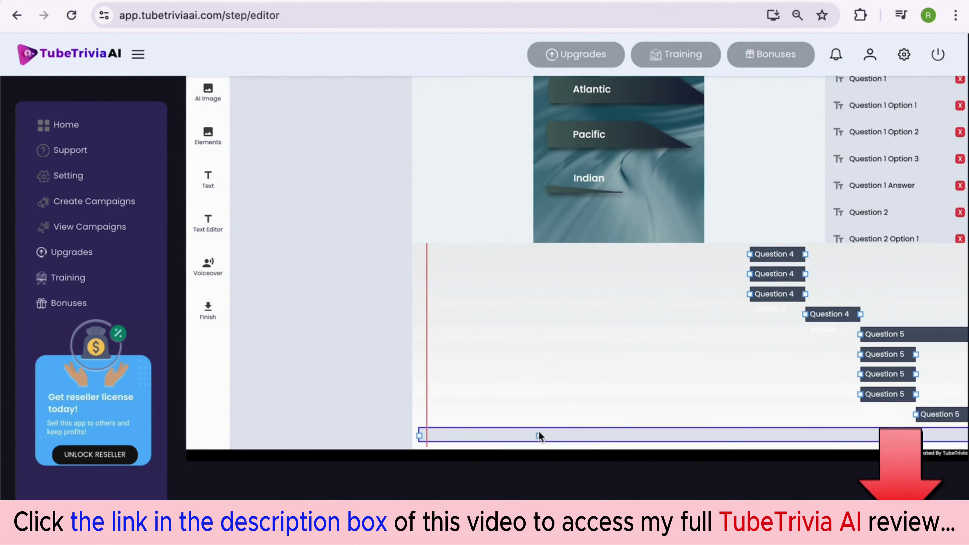
pyautogui.scroll(6, 534, 436)
pyautogui.scroll(4, 443, 277)
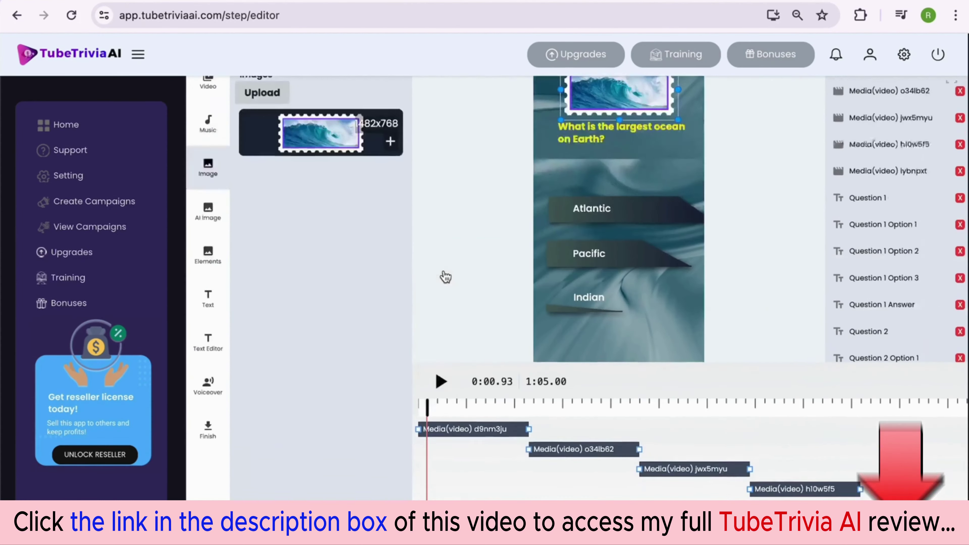
# - Play the quiz preview to check that the wave image stays on screen
pyautogui.click(440, 428)
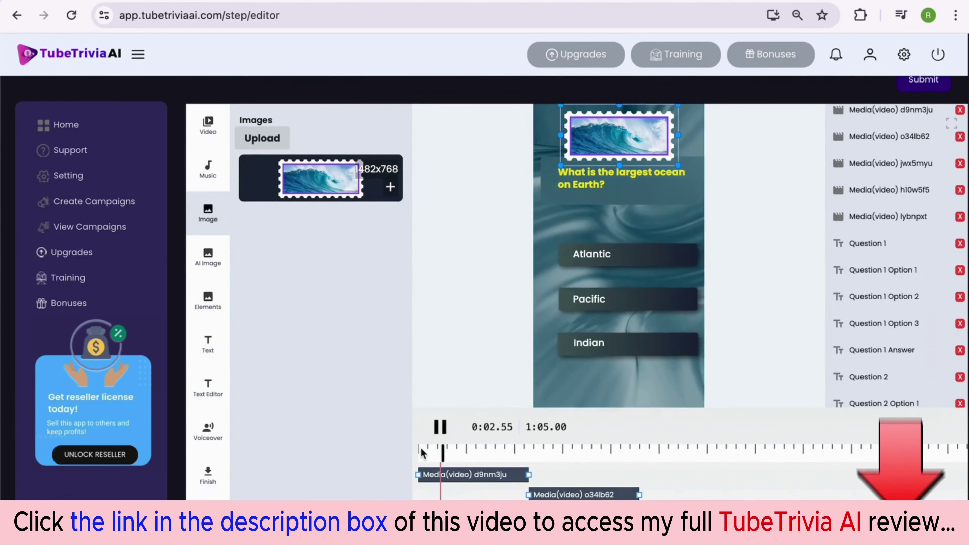
pyautogui.click(440, 428)
pyautogui.click(441, 428)
pyautogui.click(440, 428)
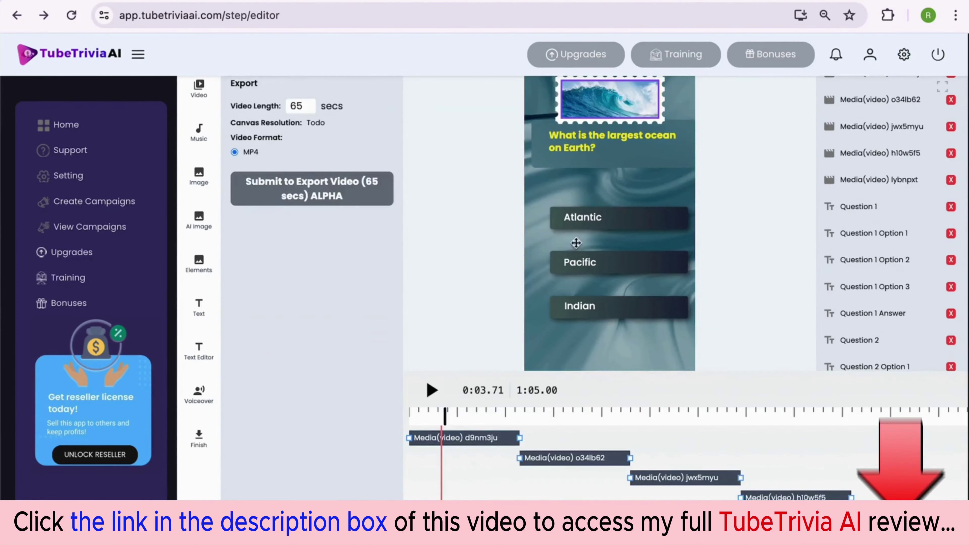
pyautogui.scroll(3, 505, 266)
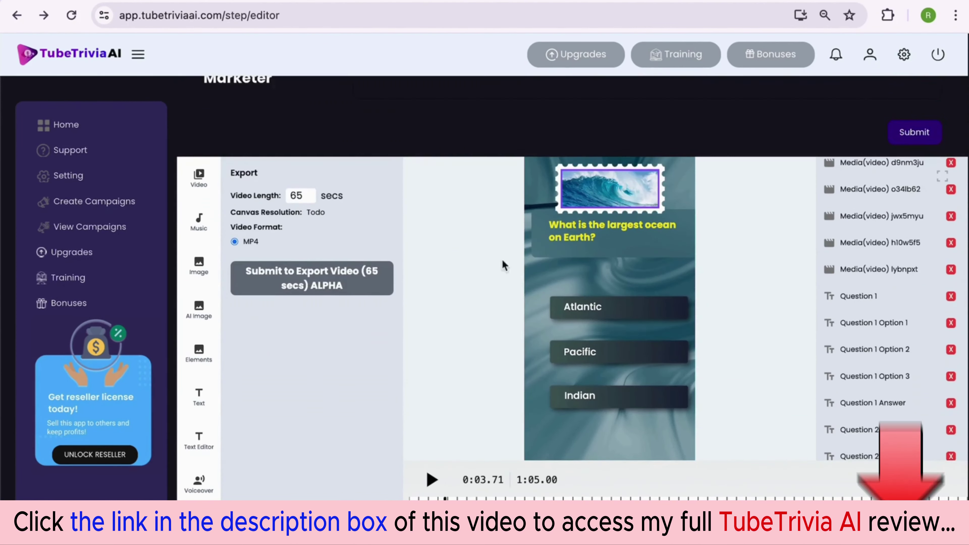
# - Submit the quiz for export, render it, then submit and confirm to reach downloads
pyautogui.click(324, 277)
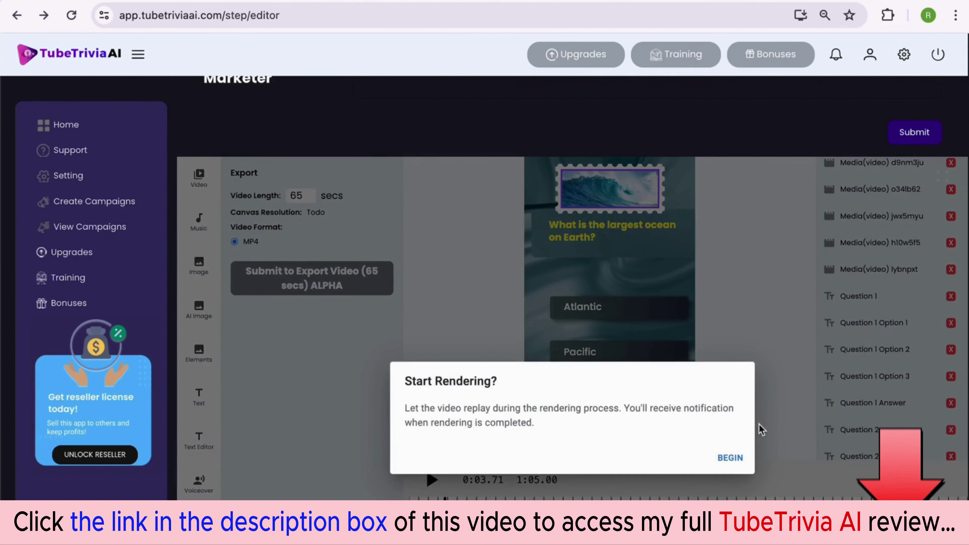
pyautogui.click(733, 457)
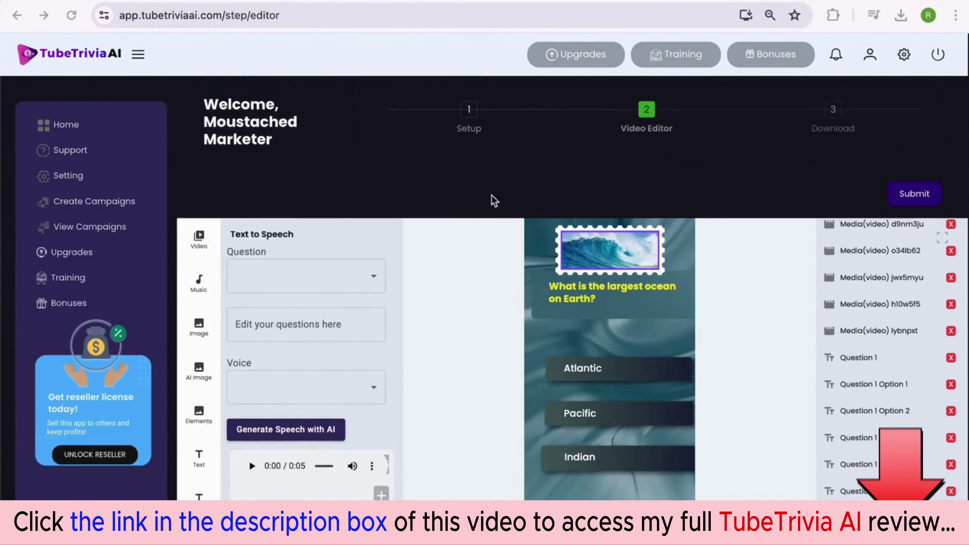
pyautogui.scroll(-1, 830, 136)
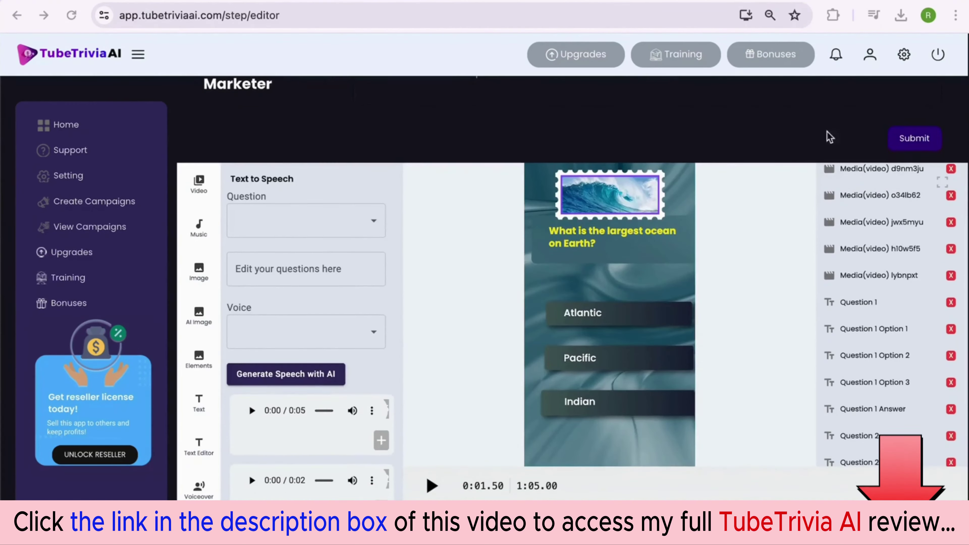
pyautogui.click(914, 139)
pyautogui.click(614, 187)
# - Scroll the download page to view the finished 34-second ocean quiz video
pyautogui.scroll(-5, 505, 324)
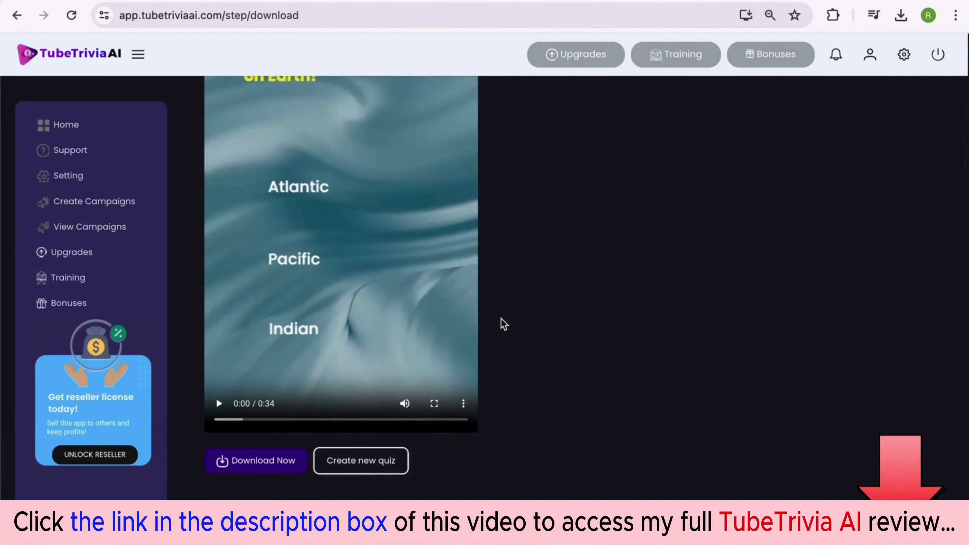
pyautogui.scroll(5, 499, 324)
pyautogui.scroll(-5, 490, 321)
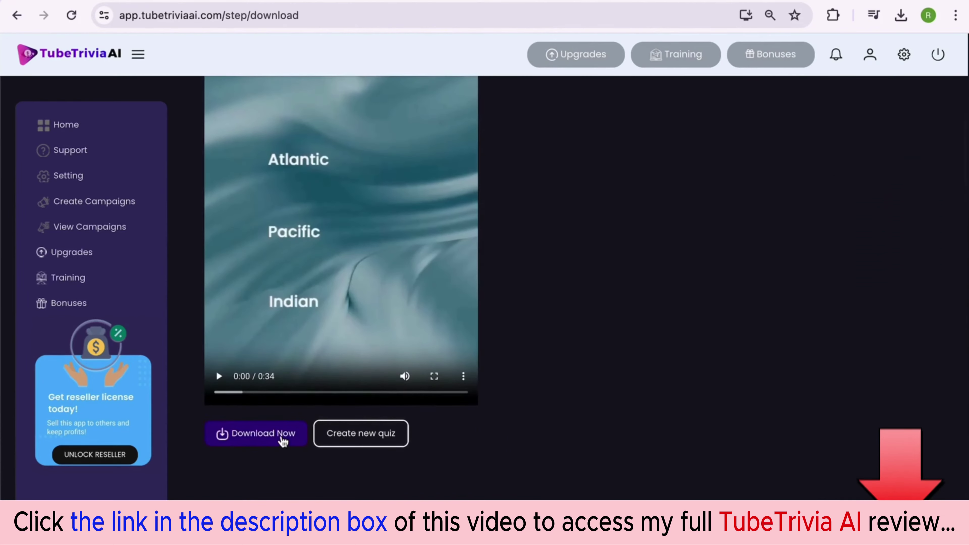